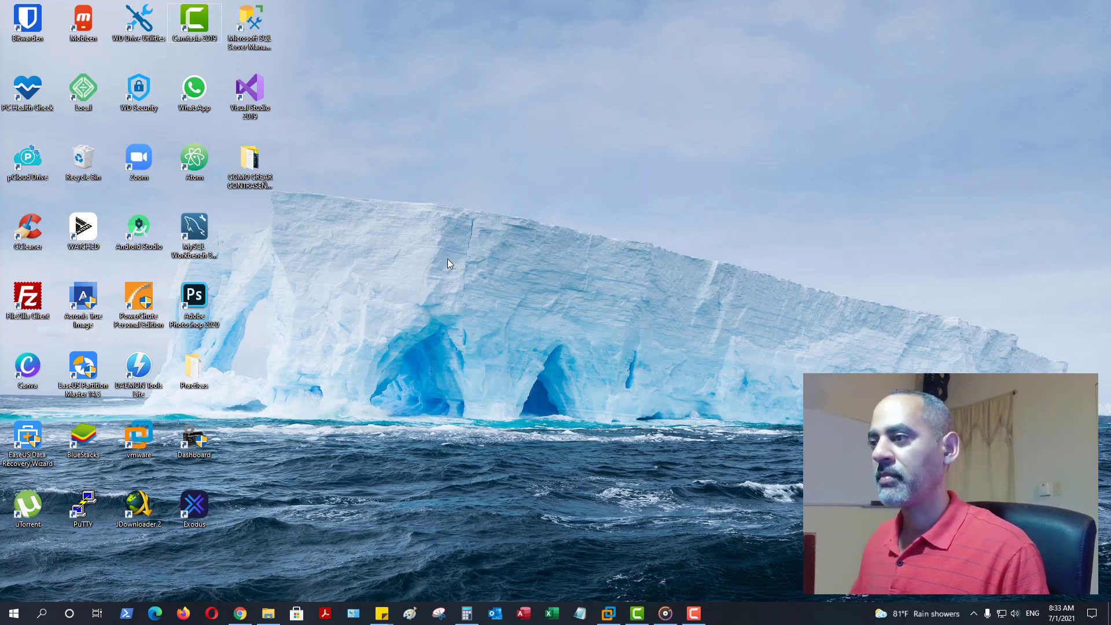
Switch to the Windows 10 Pro virtual machine in VMware and launch Registry Editor there, allowing it to make changes
left_click(641, 619)
left_click(643, 619)
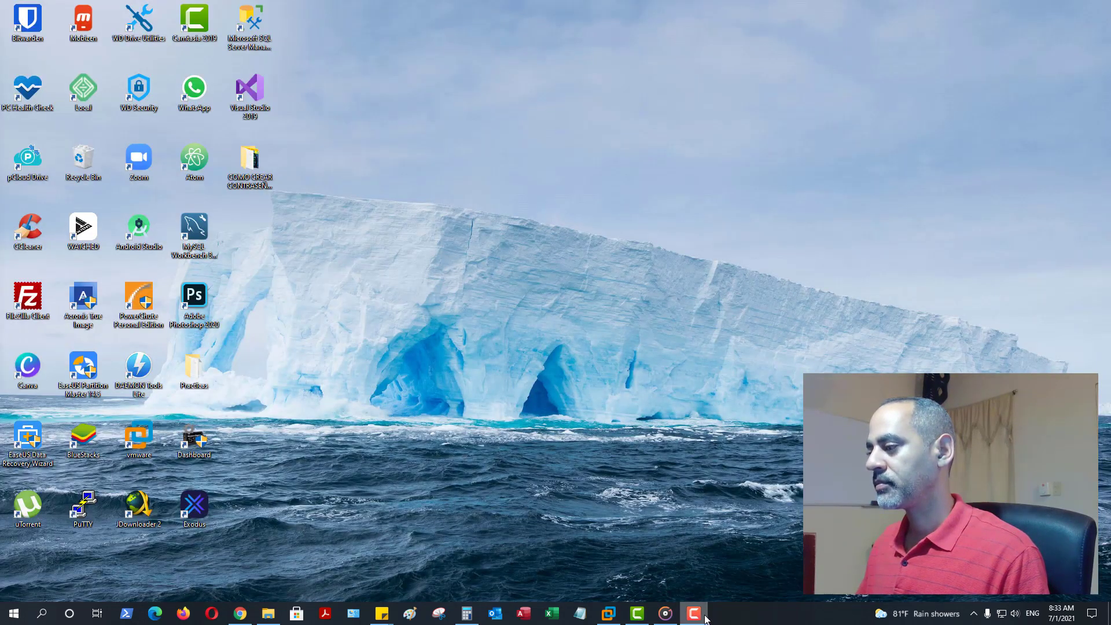
left_click(608, 613)
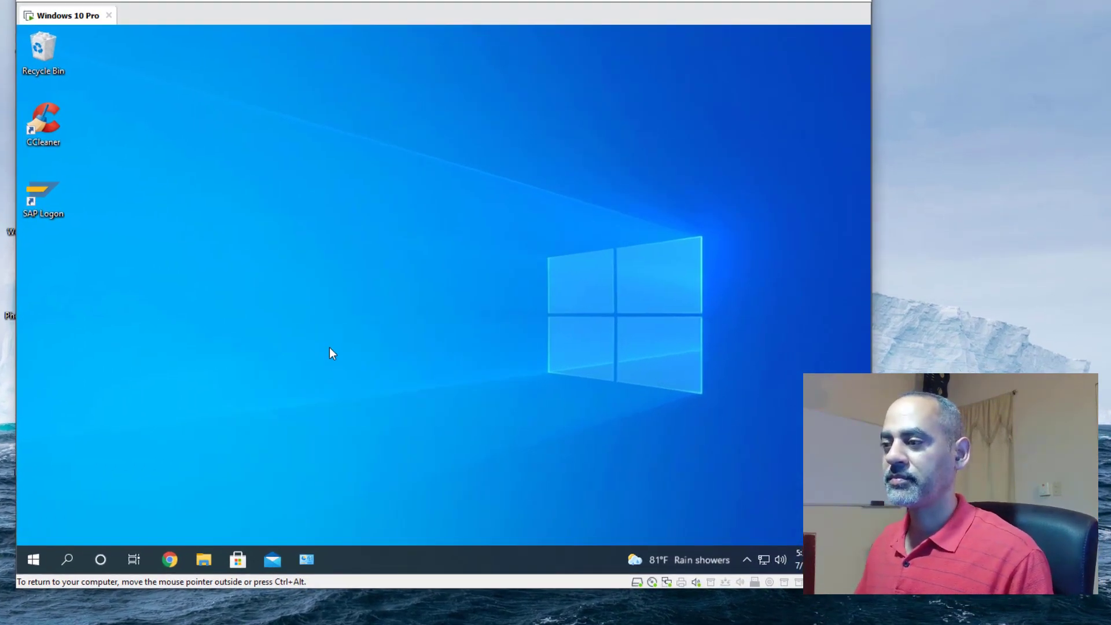
left_click(71, 559)
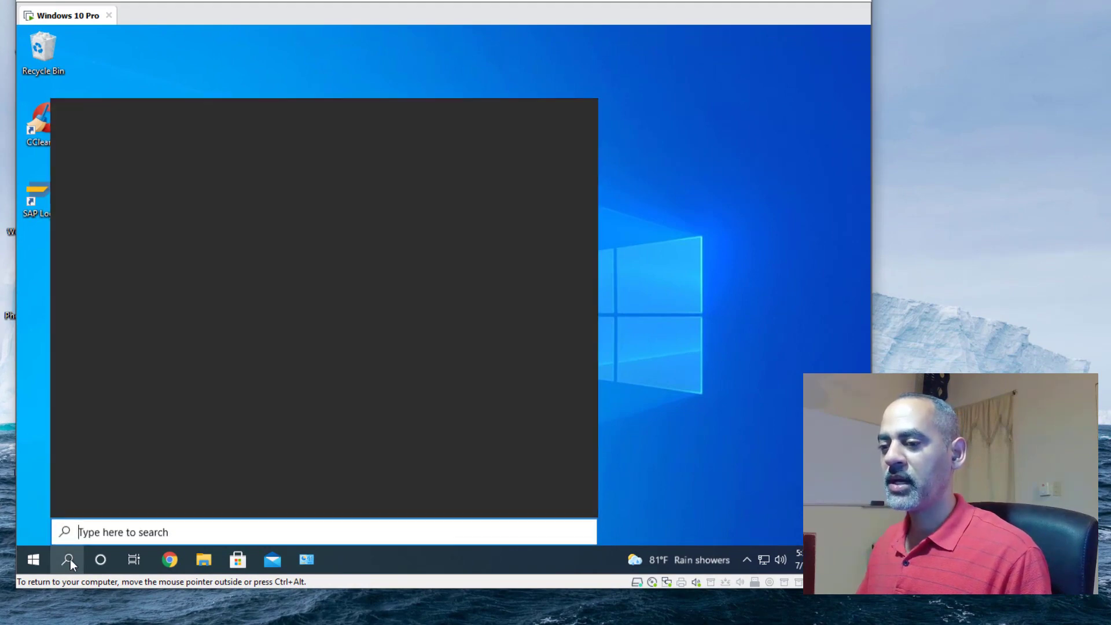
type("rege")
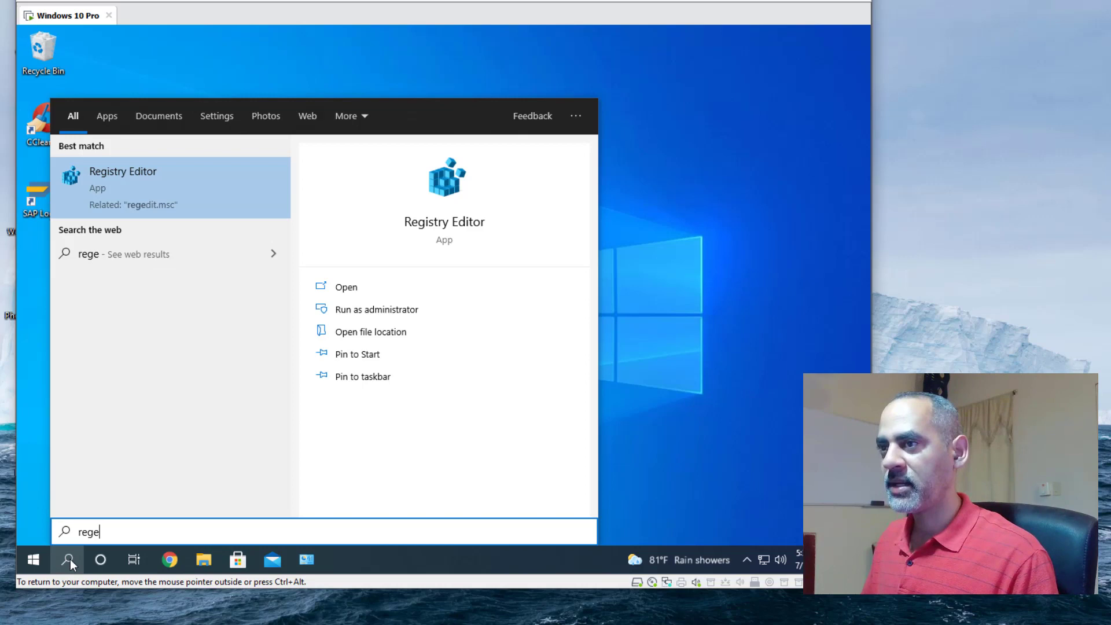
key("Return")
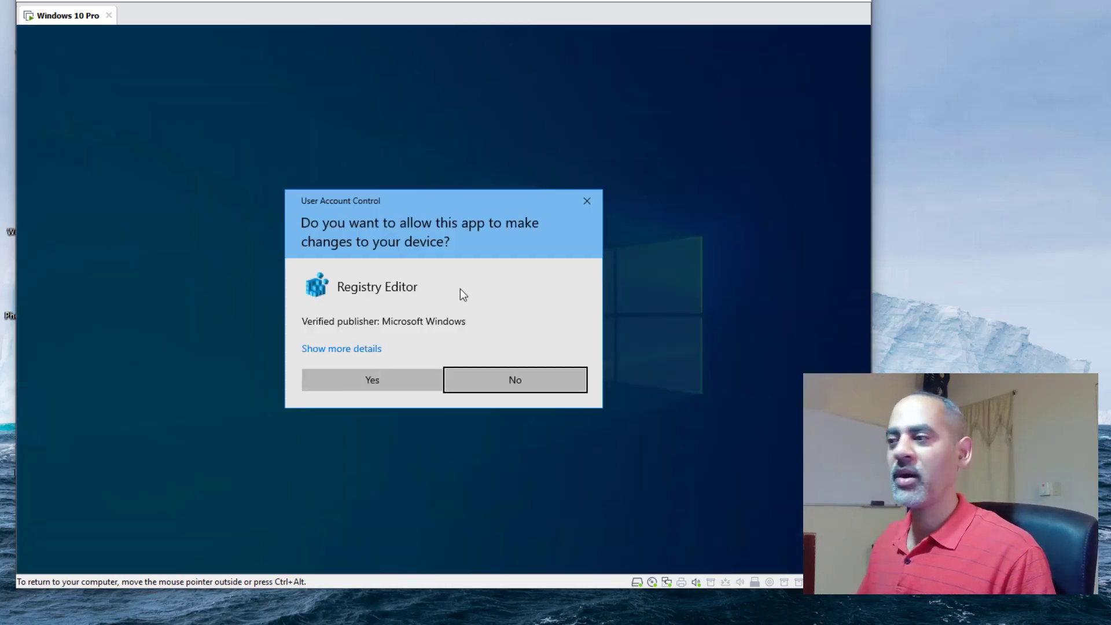
left_click(372, 383)
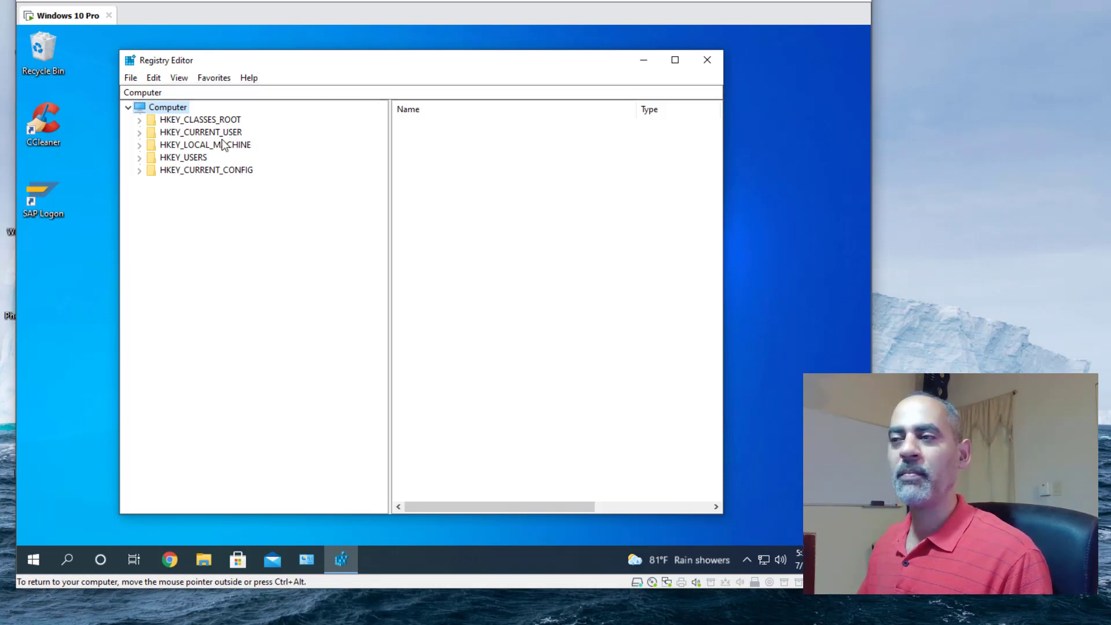
Expand the registry tree down to HKEY_LOCAL_MACHINE\SOFTWARE\Microsoft
left_click(188, 146)
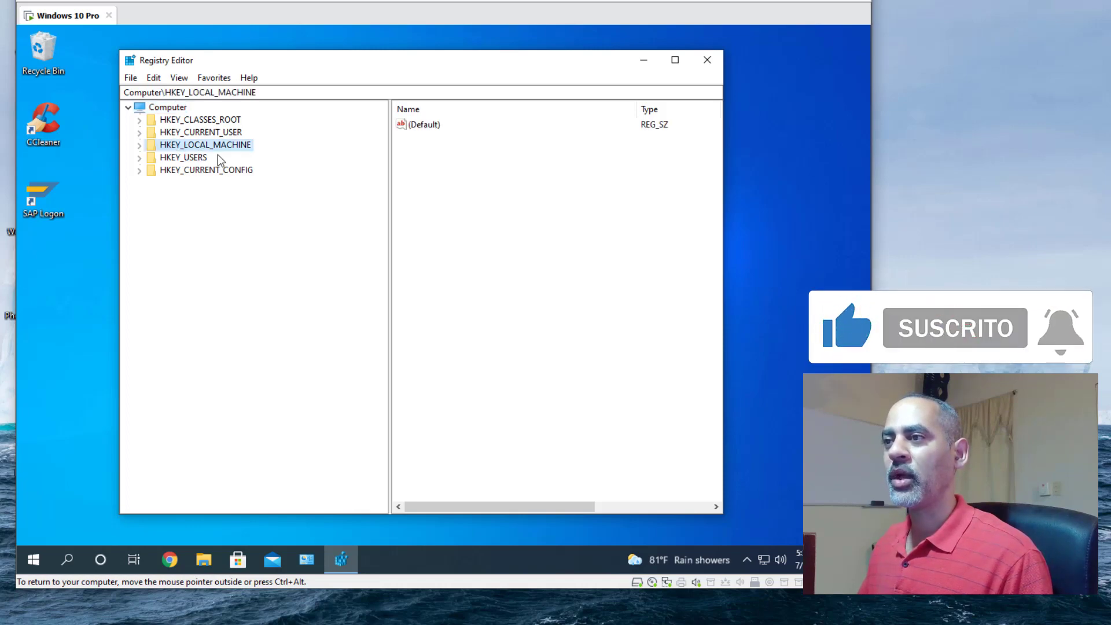
left_click(140, 147)
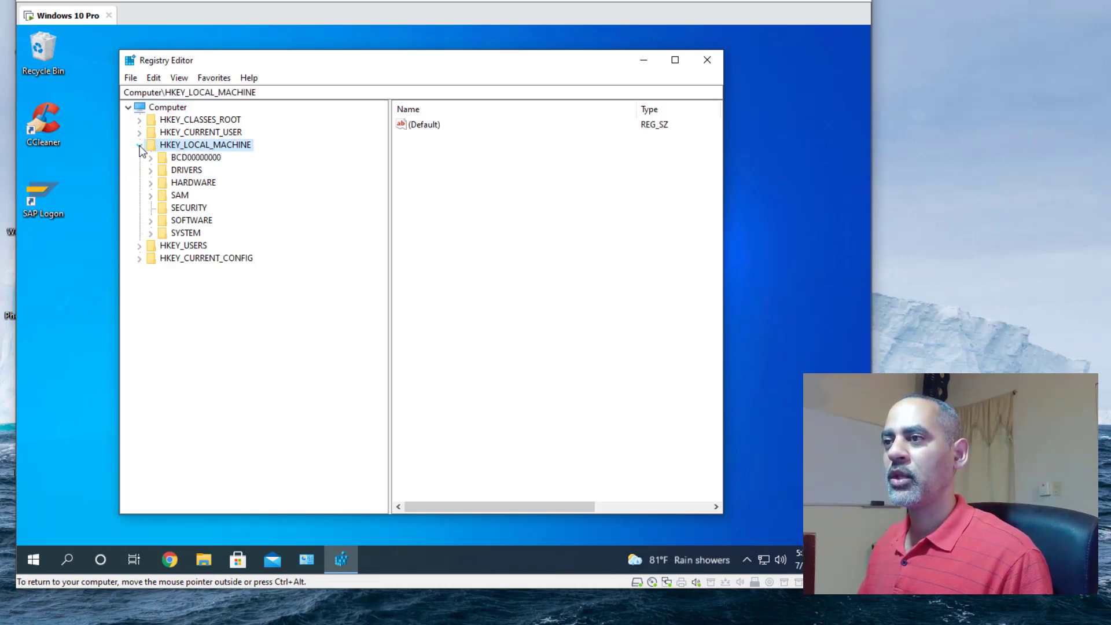
left_click(185, 224)
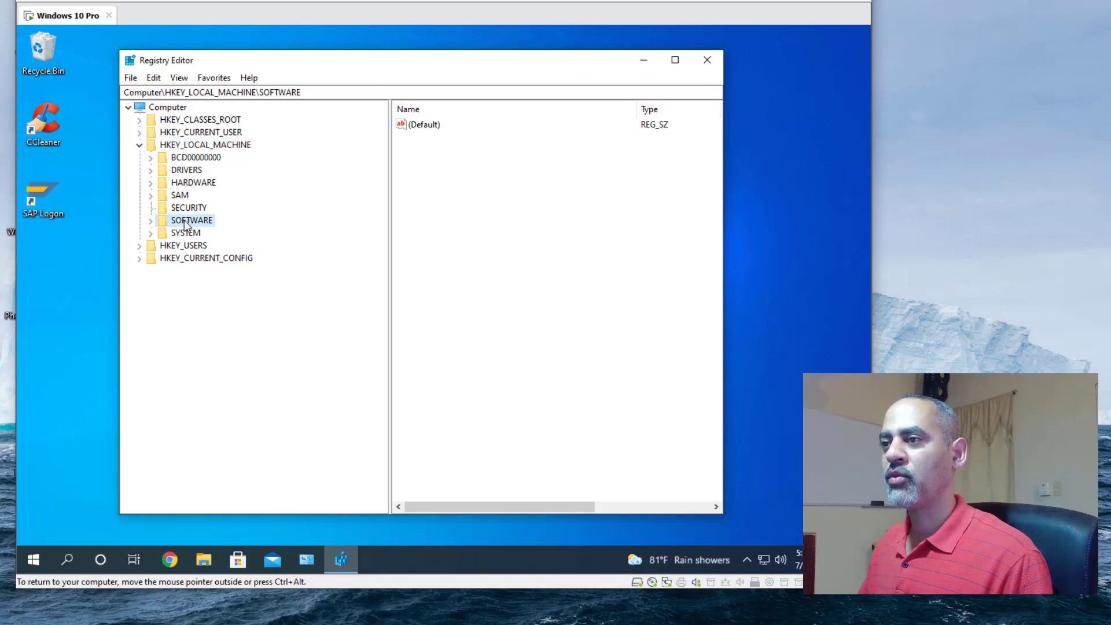
left_click(151, 221)
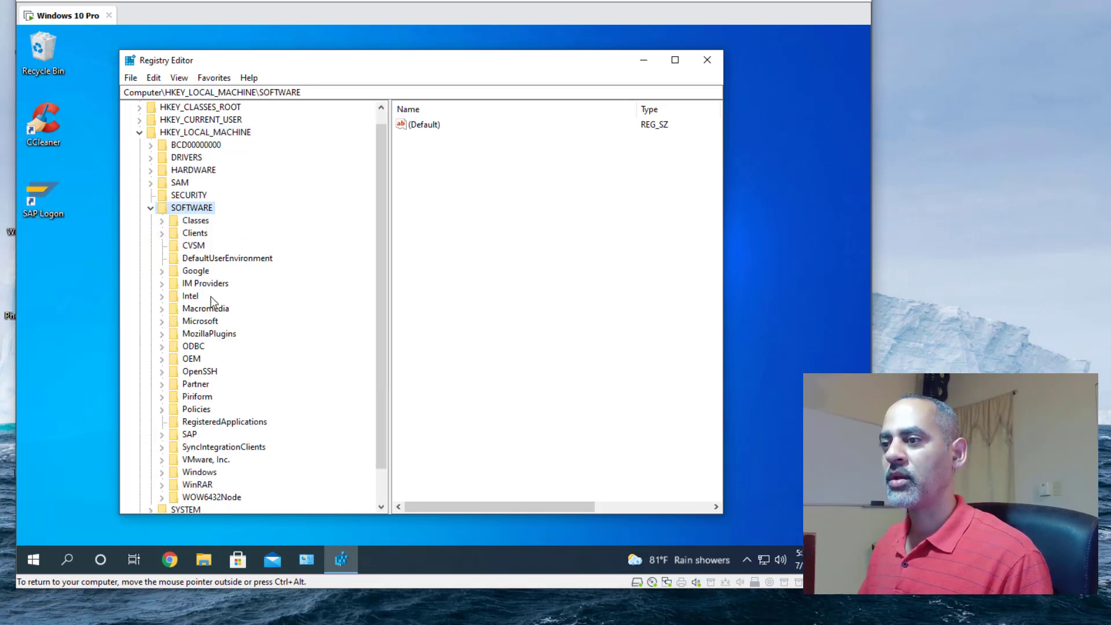
scroll(211, 296, "down", 1)
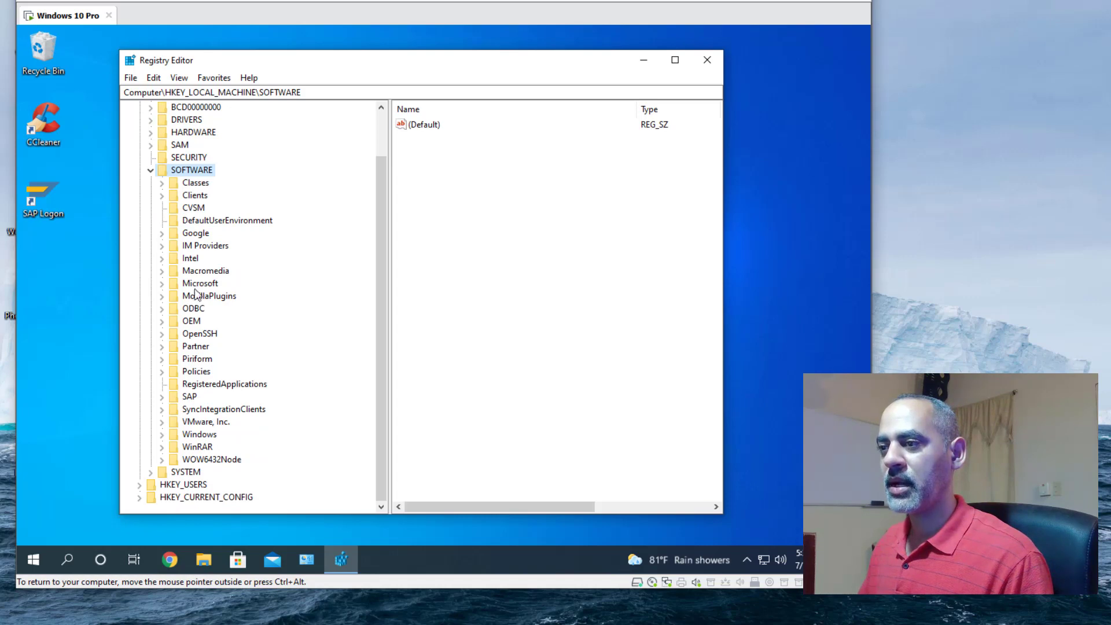
left_click(197, 284)
left_click(162, 284)
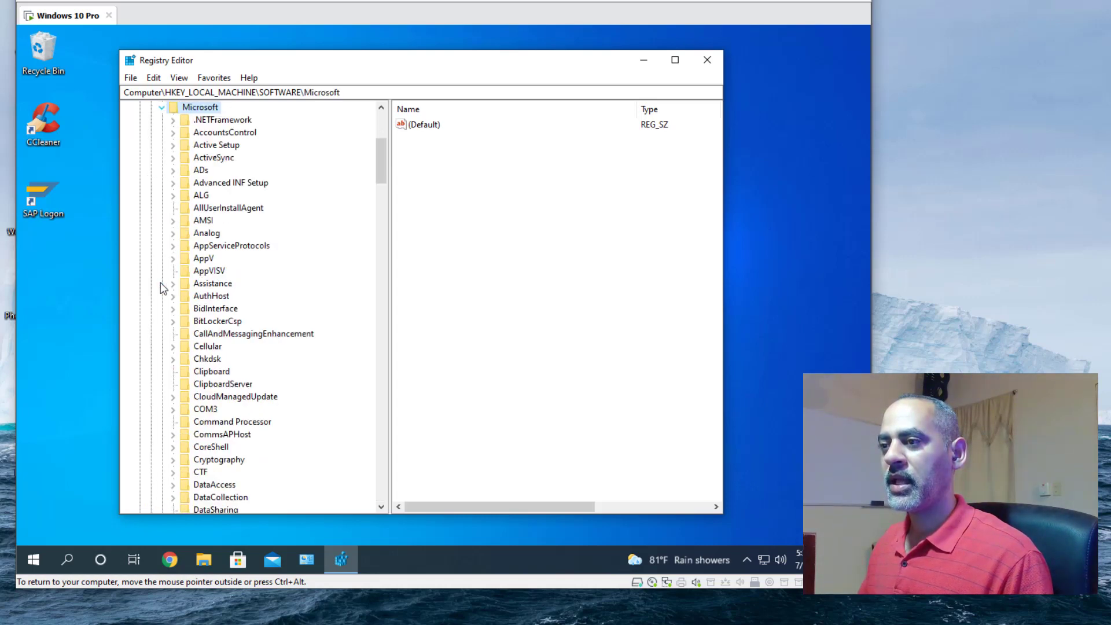
Find the Windows NT key under Microsoft and expand it down to the subkeys of CurrentVersion
scroll(245, 344, "down", 2)
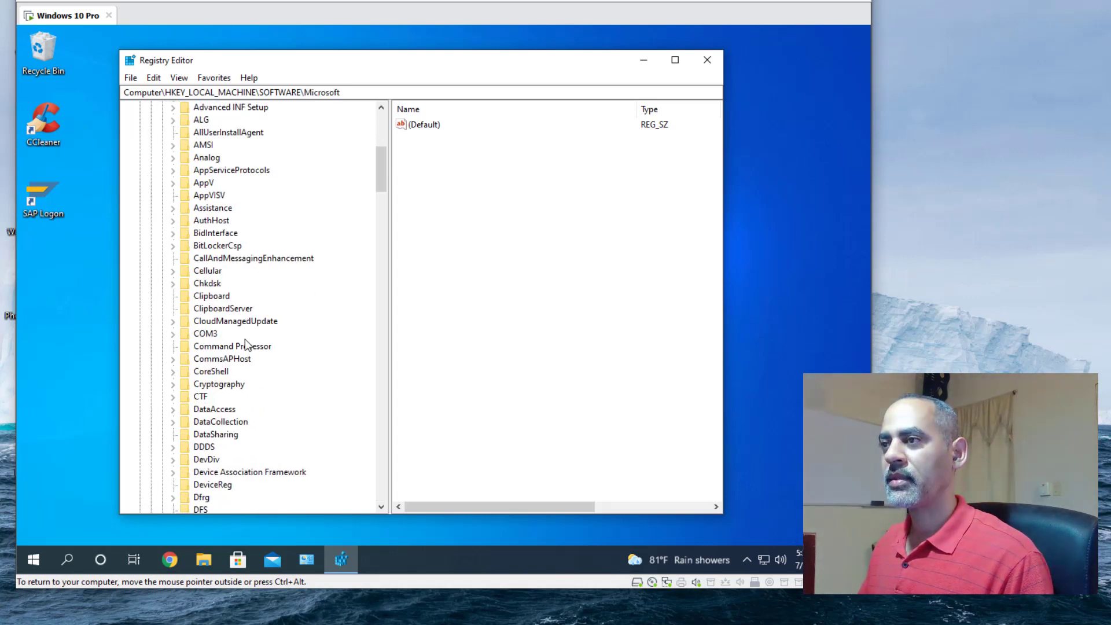
scroll(246, 344, "down", 5)
scroll(246, 345, "down", 20)
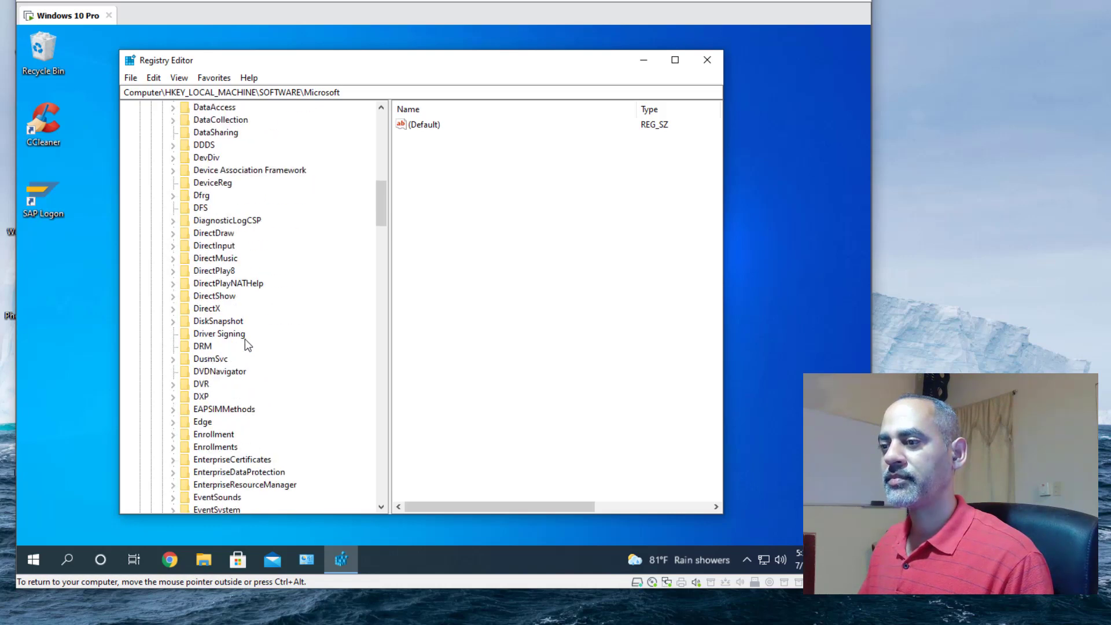
scroll(246, 344, "down", 20)
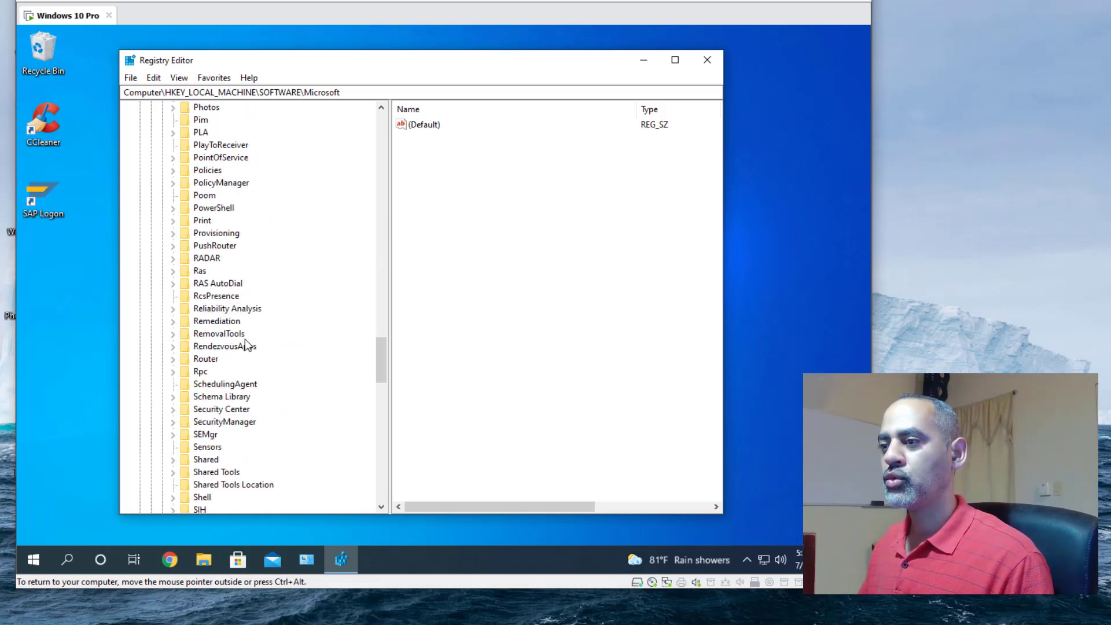
scroll(248, 346, "down", 18)
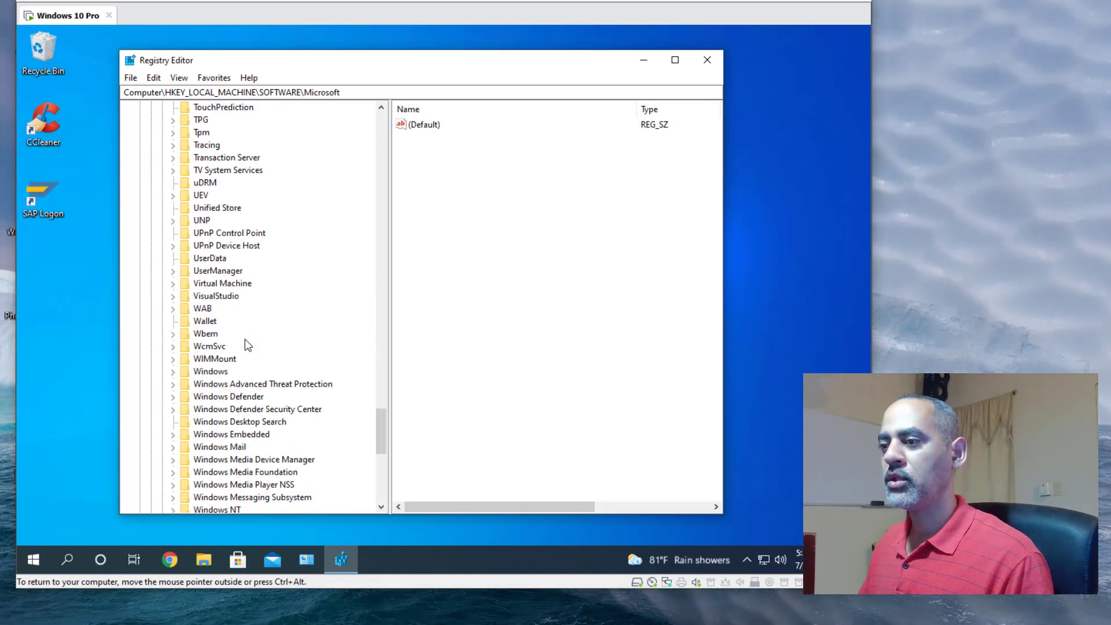
scroll(246, 344, "down", 2)
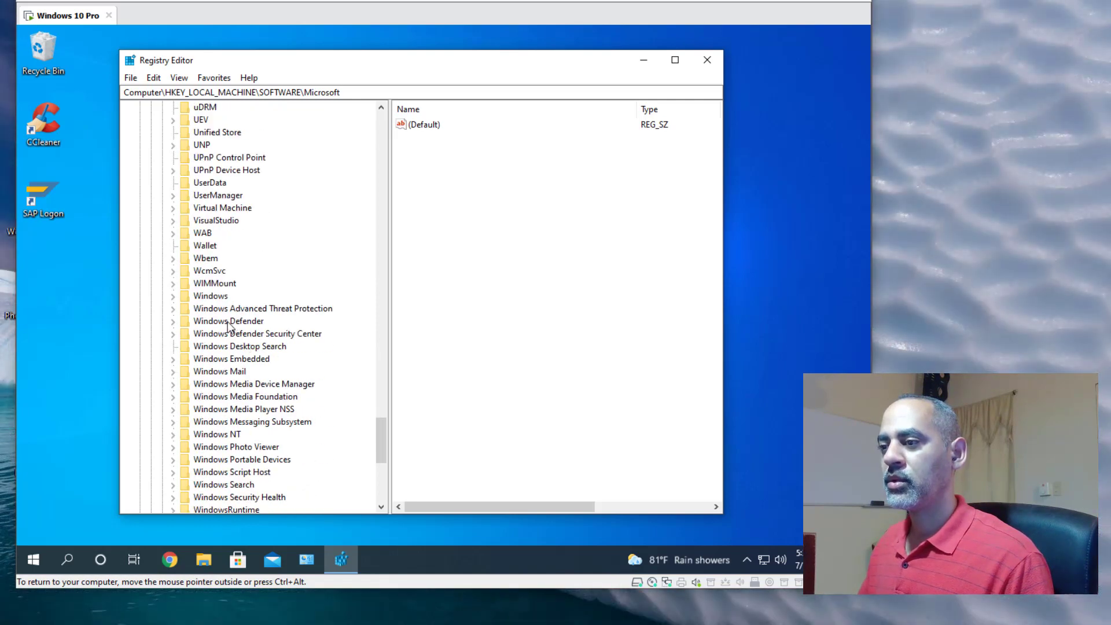
scroll(231, 330, "down", 1)
scroll(226, 405, "down", 1)
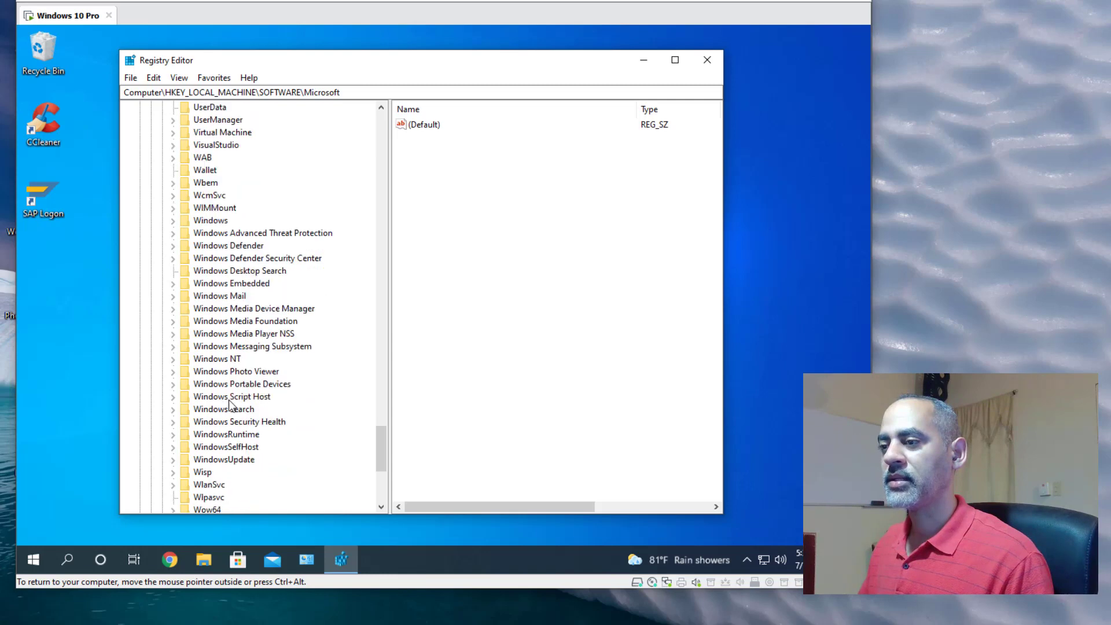
scroll(230, 403, "down", 2)
left_click(215, 286)
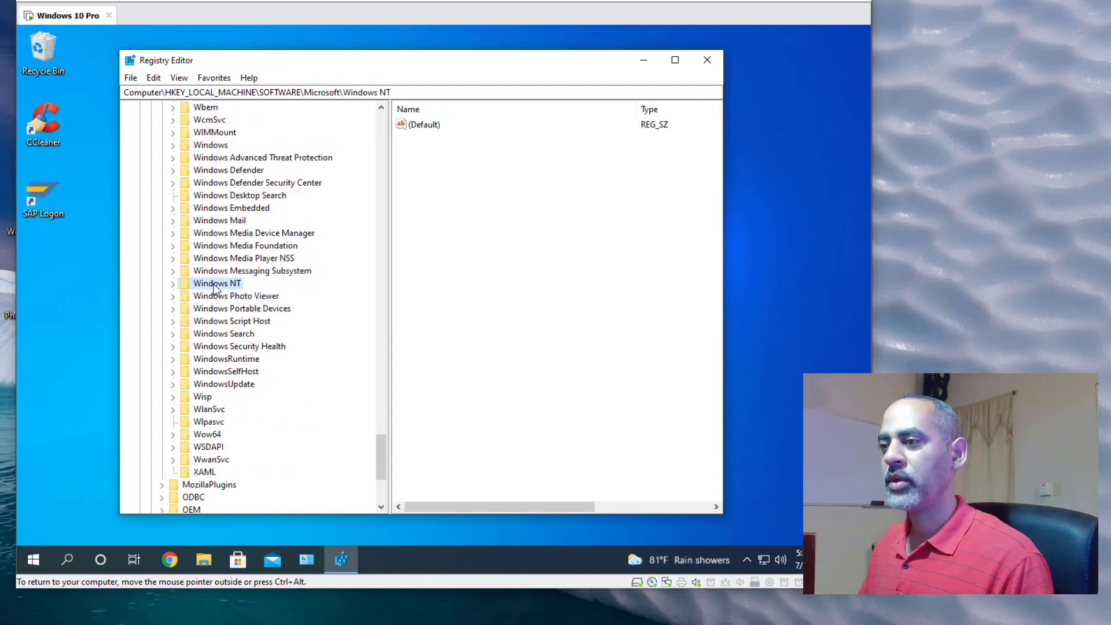
left_click(172, 284)
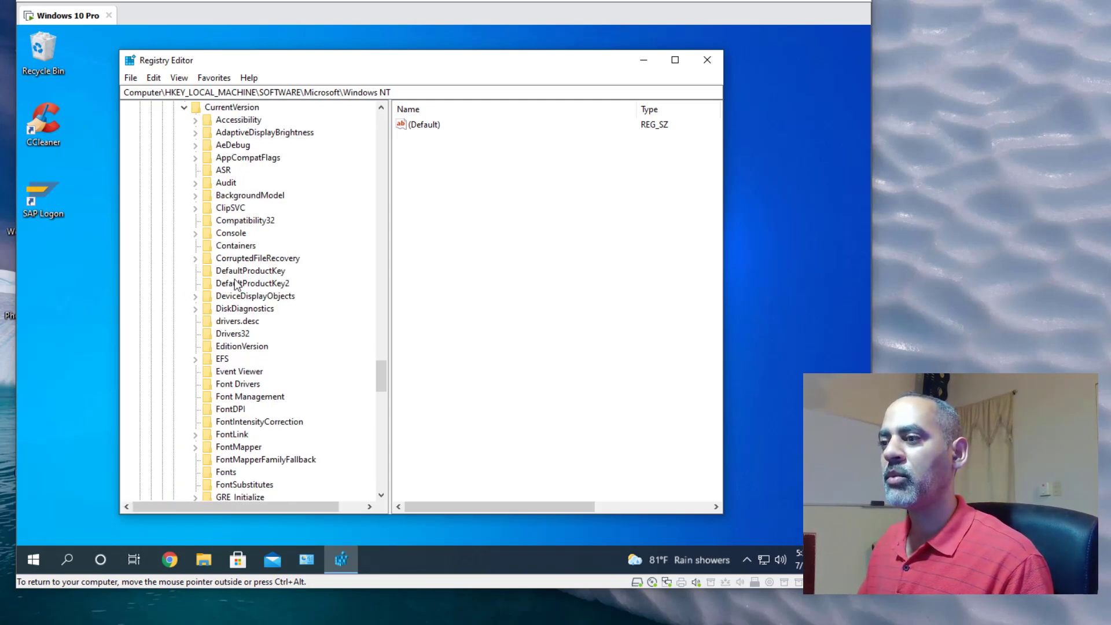
Open the Winlogon key under Windows NT\CurrentVersion to list its values
scroll(237, 287, "down", 8)
scroll(237, 287, "down", 6)
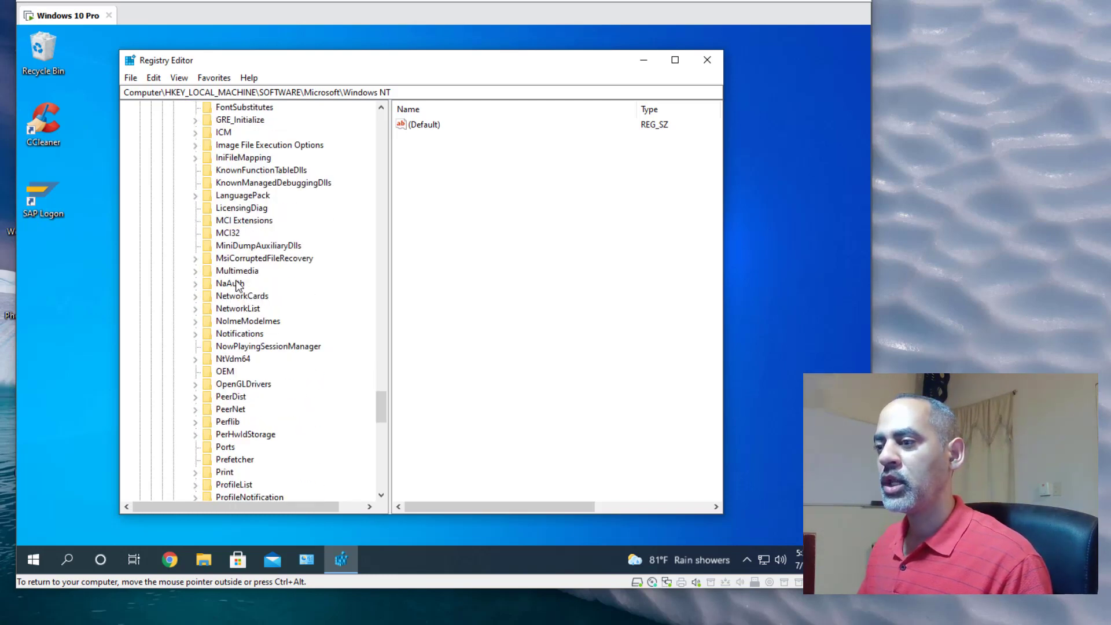
scroll(237, 286, "down", 2)
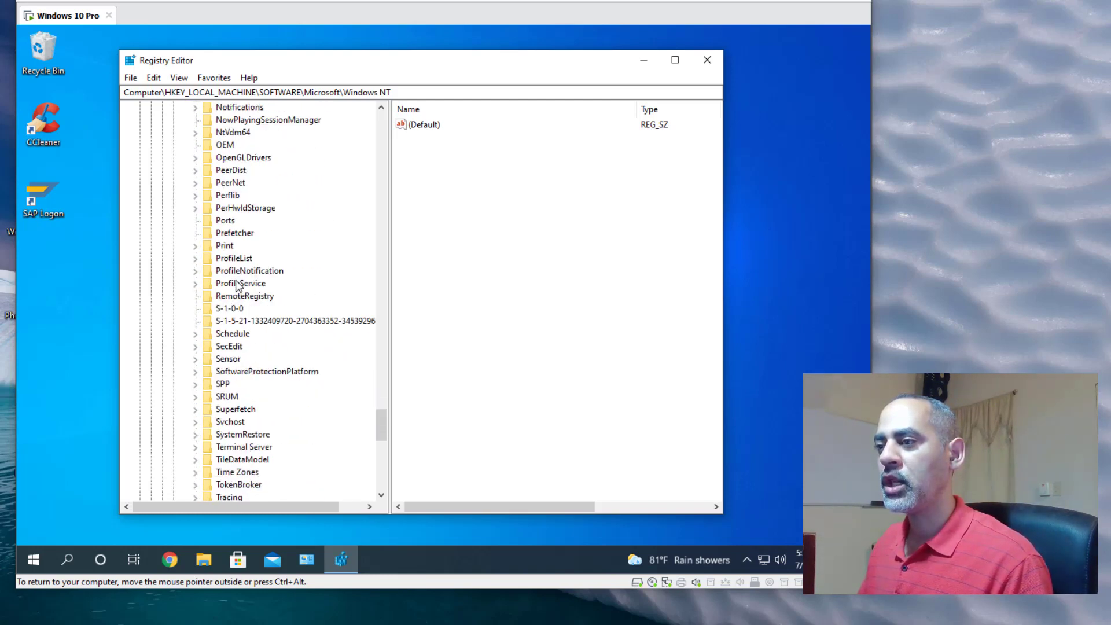
scroll(237, 286, "down", 5)
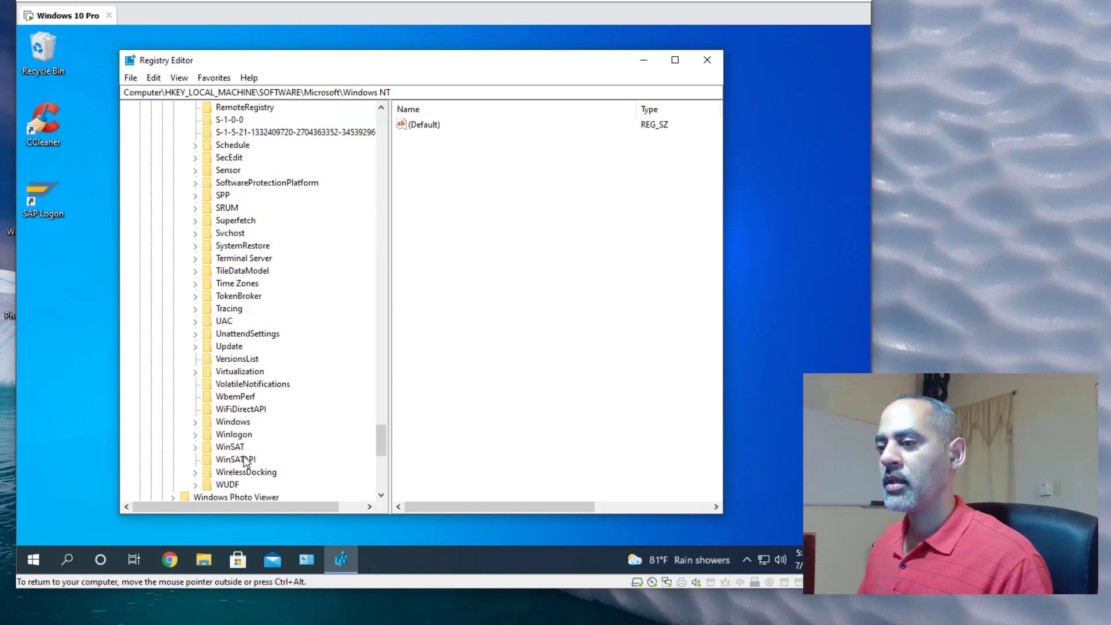
left_click(234, 435)
scroll(260, 428, "down", 3)
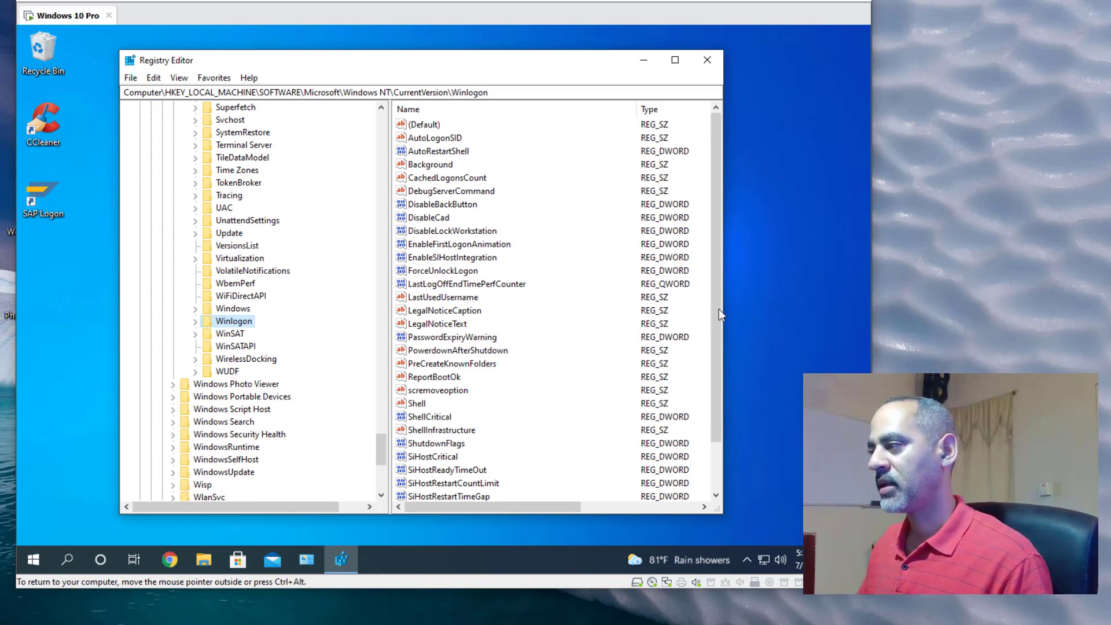
Widen the Registry Editor window to reveal the Data column and locate the LegalNoticeCaption and LegalNoticeText values
left_click_drag(723, 307, 823, 301)
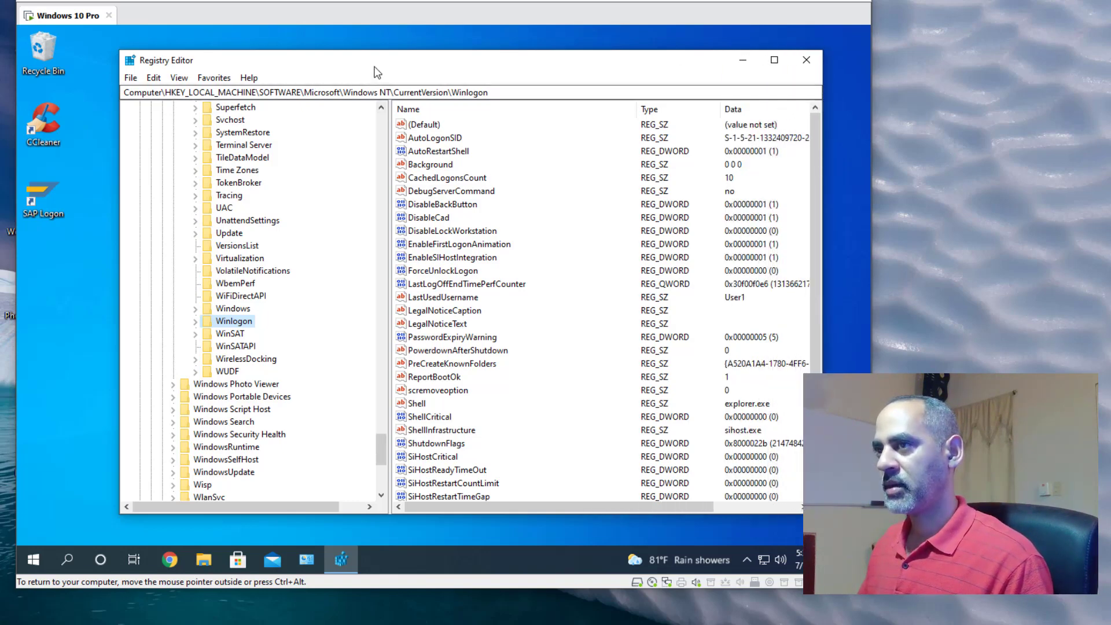
left_click_drag(373, 70, 338, 67)
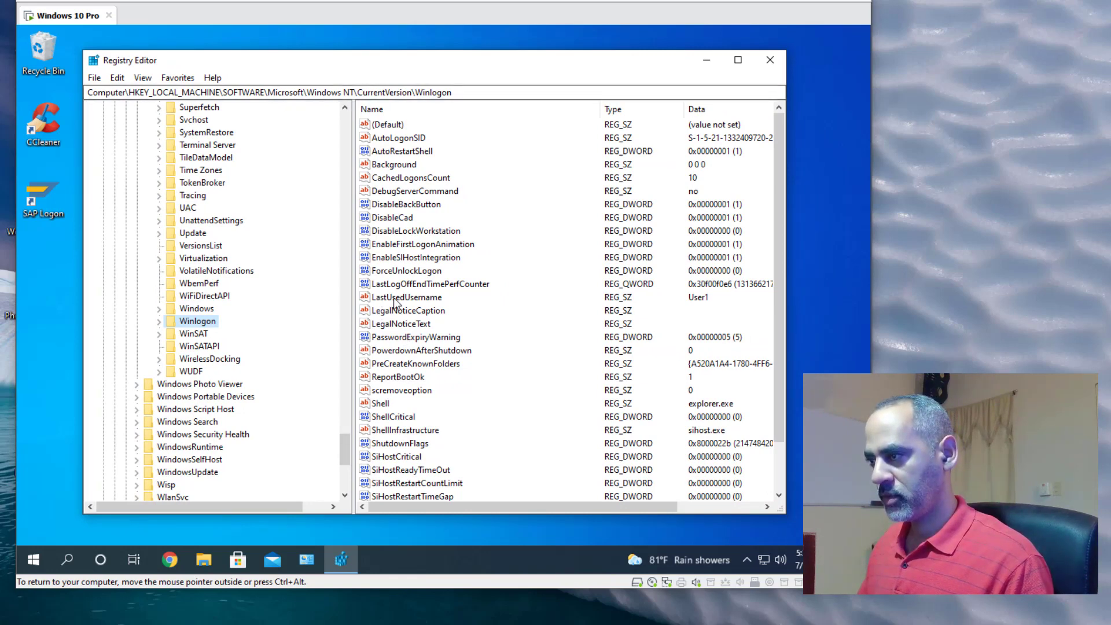
left_click(404, 327)
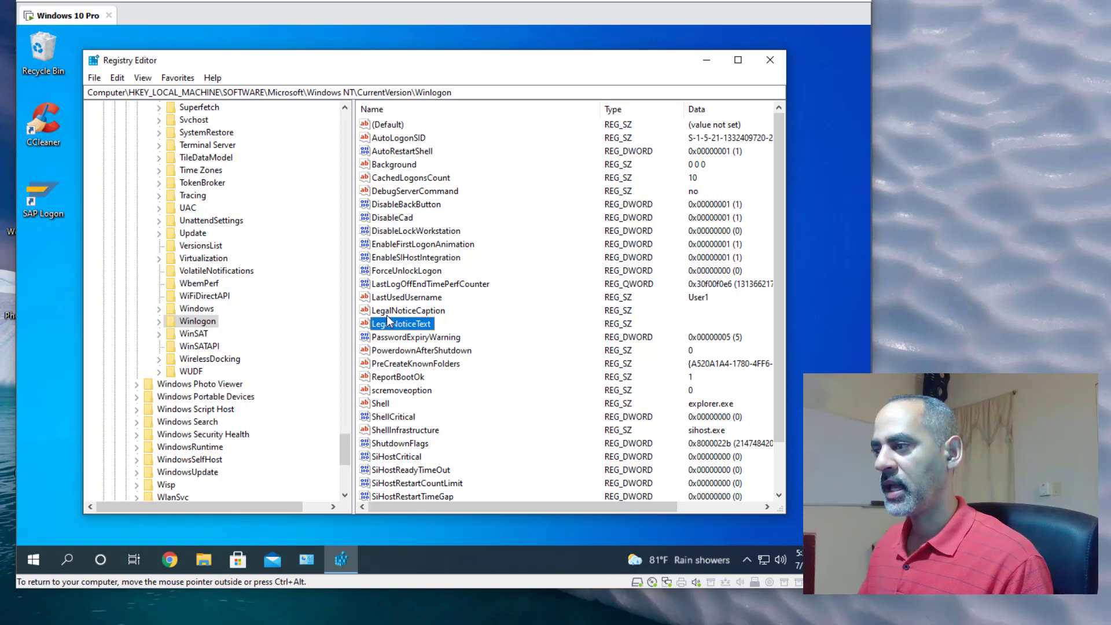
left_click(399, 312)
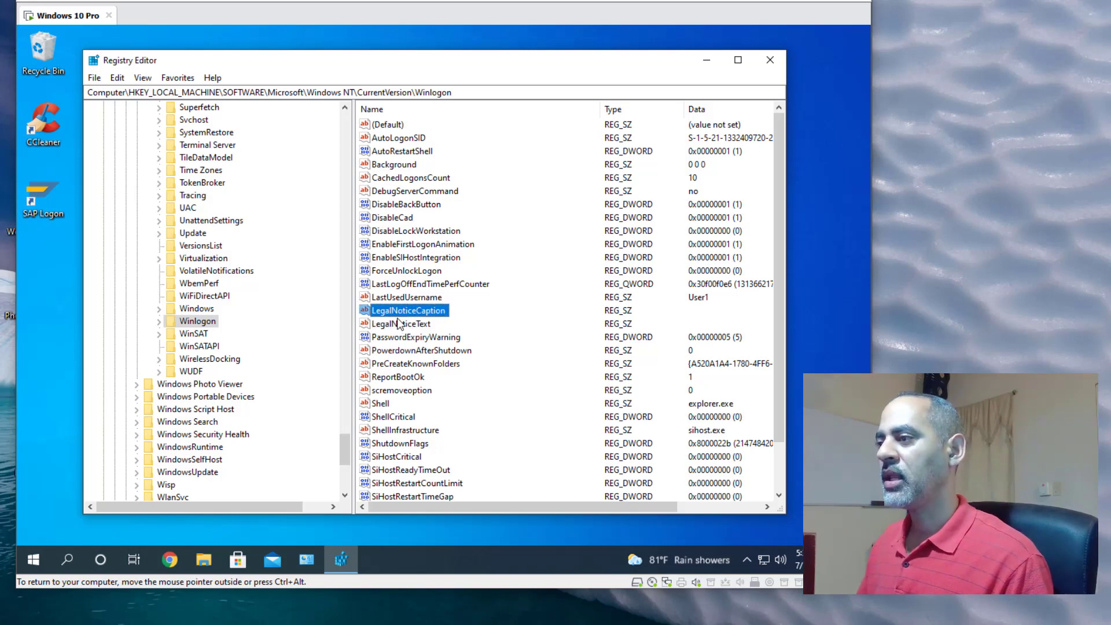
left_click(397, 327)
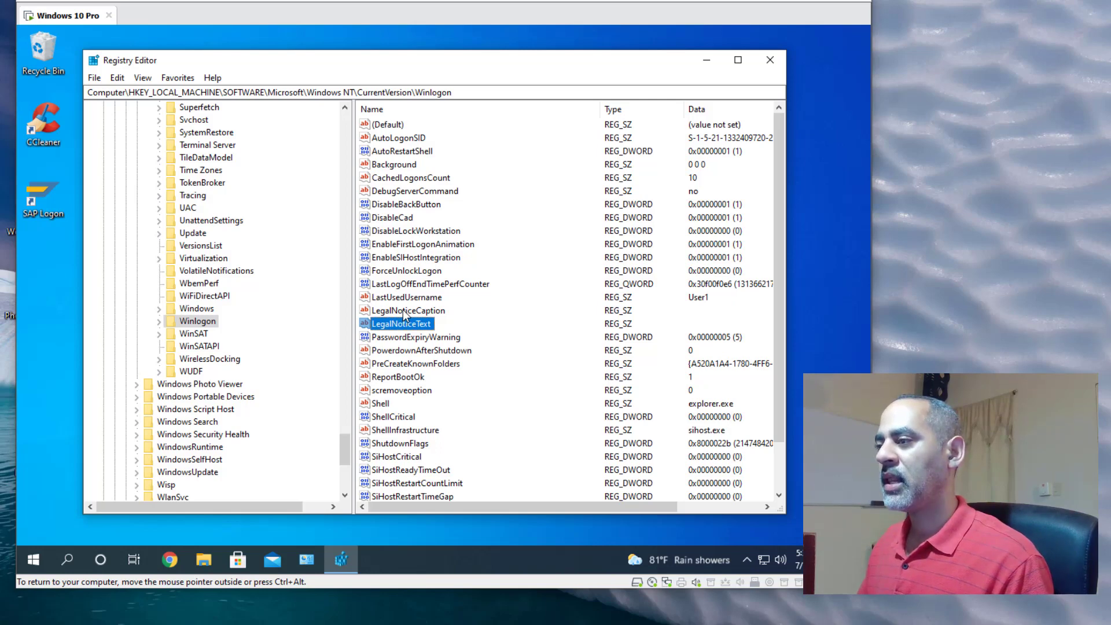
Set the value data of LegalNoticeCaption to "Manteniemiento de PC"
double_click(404, 312)
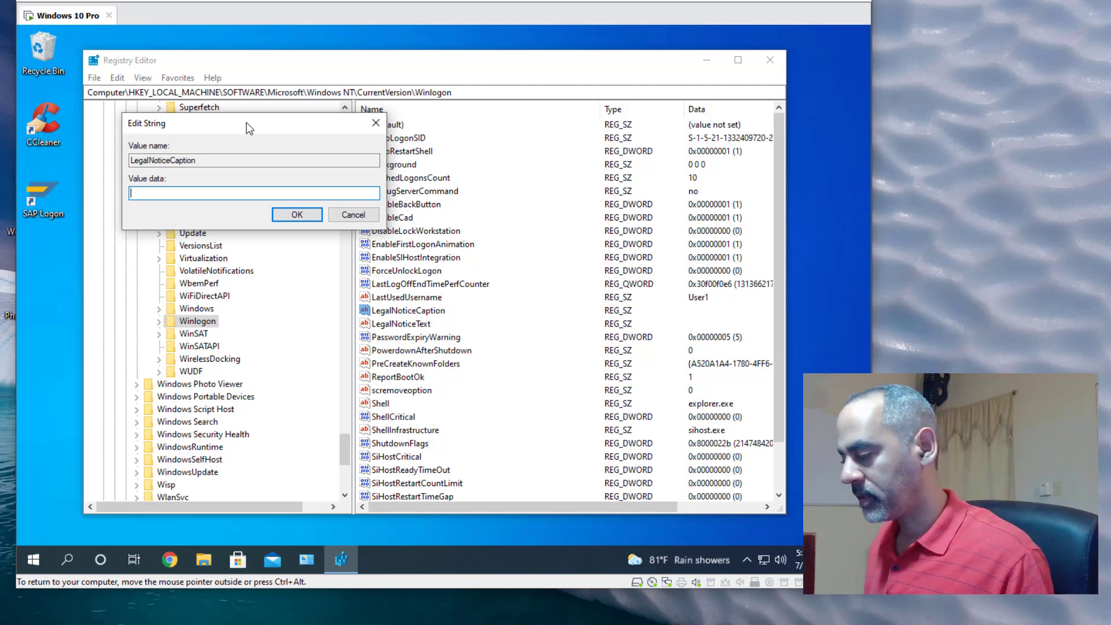
type("Man")
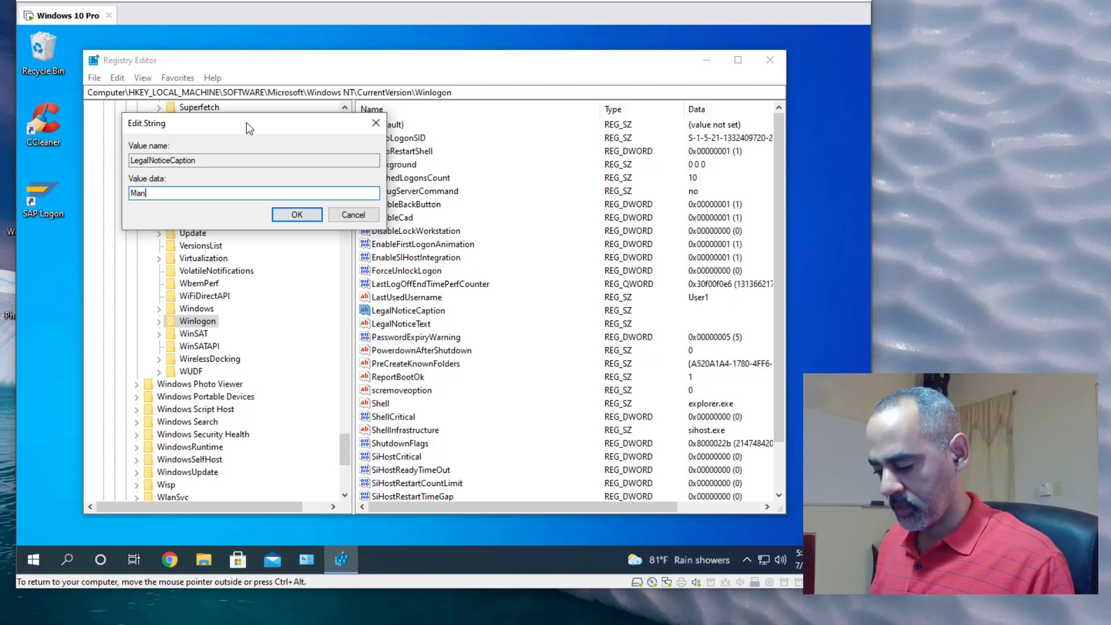
type("teniemiento")
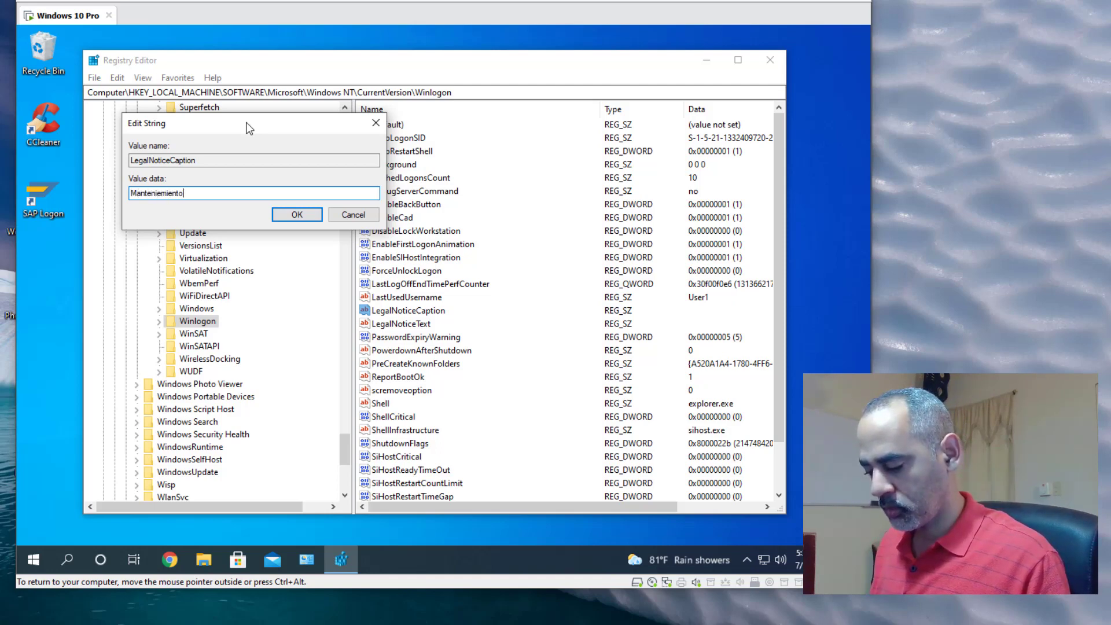
type(" de ")
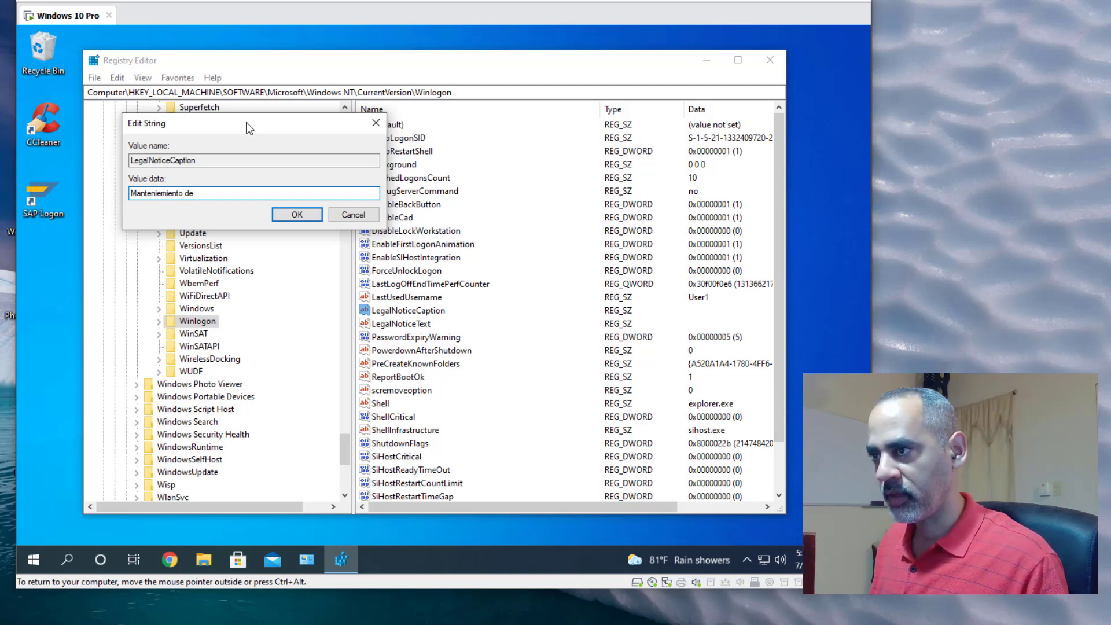
type("PC")
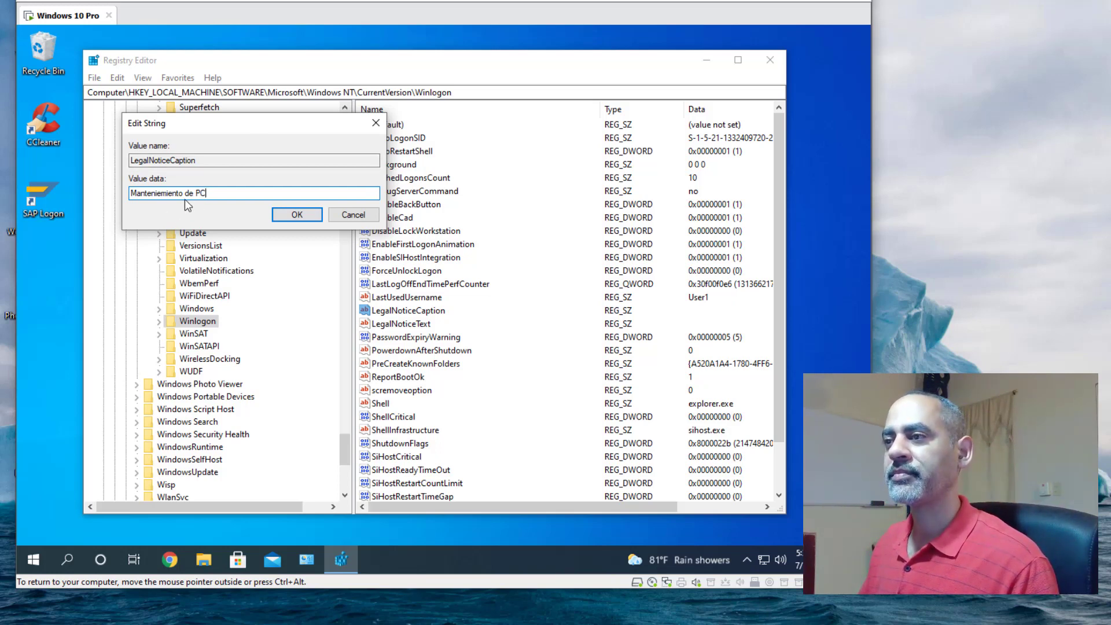
left_click(298, 214)
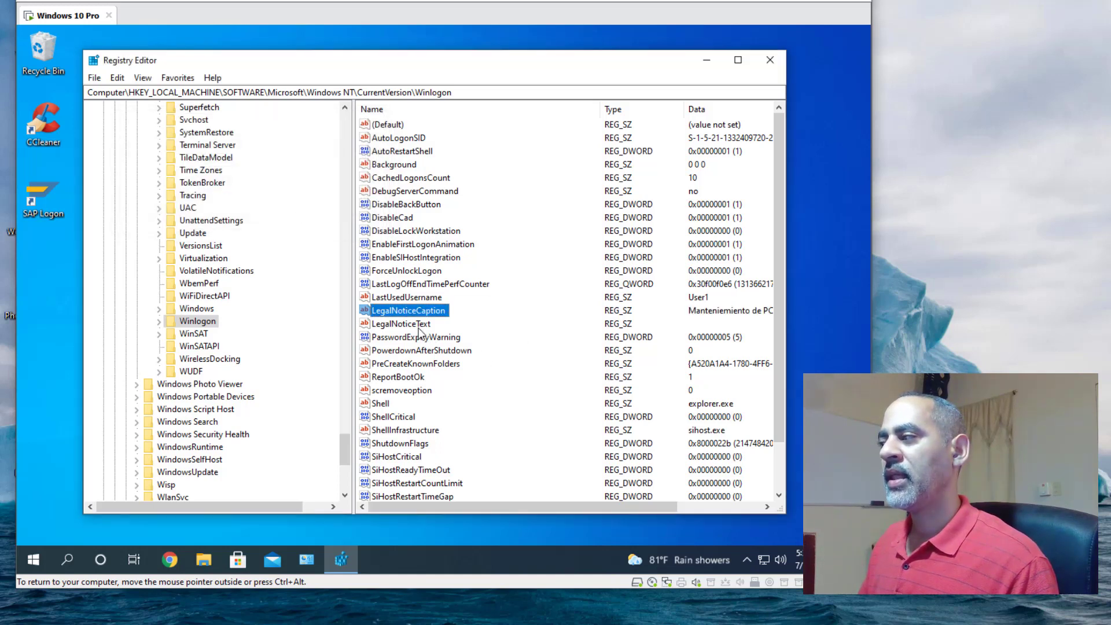
Set the value data of LegalNoticeText to "Hola", the recipient's name, and ", debes hacer un backup de la Base de Datos de Urgencia."
left_click_drag(787, 350, 851, 352)
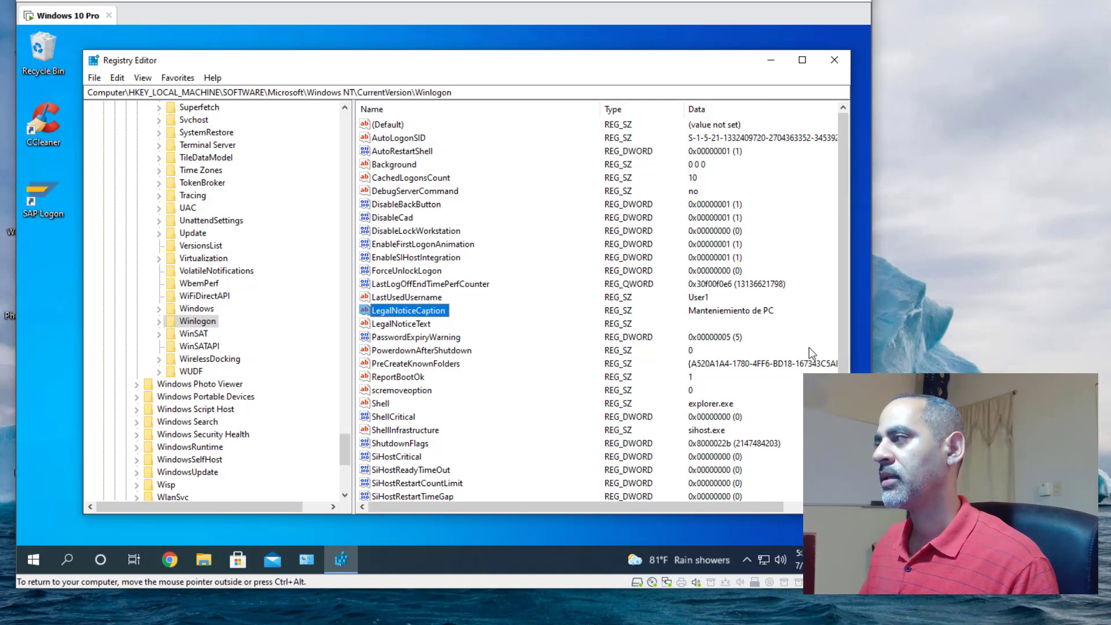
double_click(405, 324)
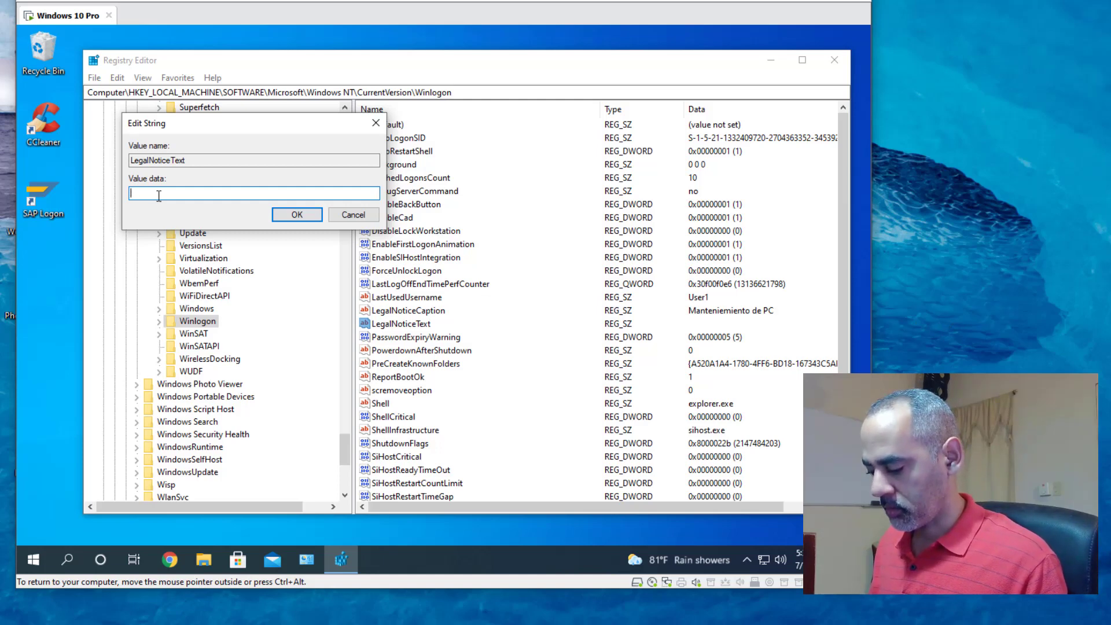
type("hO")
key("BackSpace")
key("BackSpace")
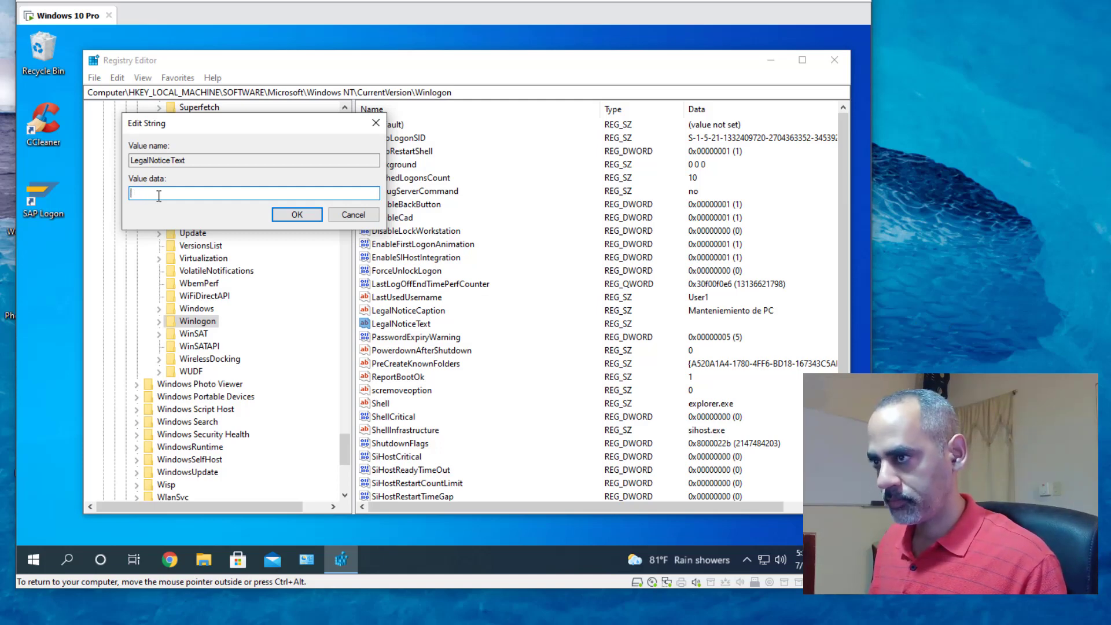
type("h")
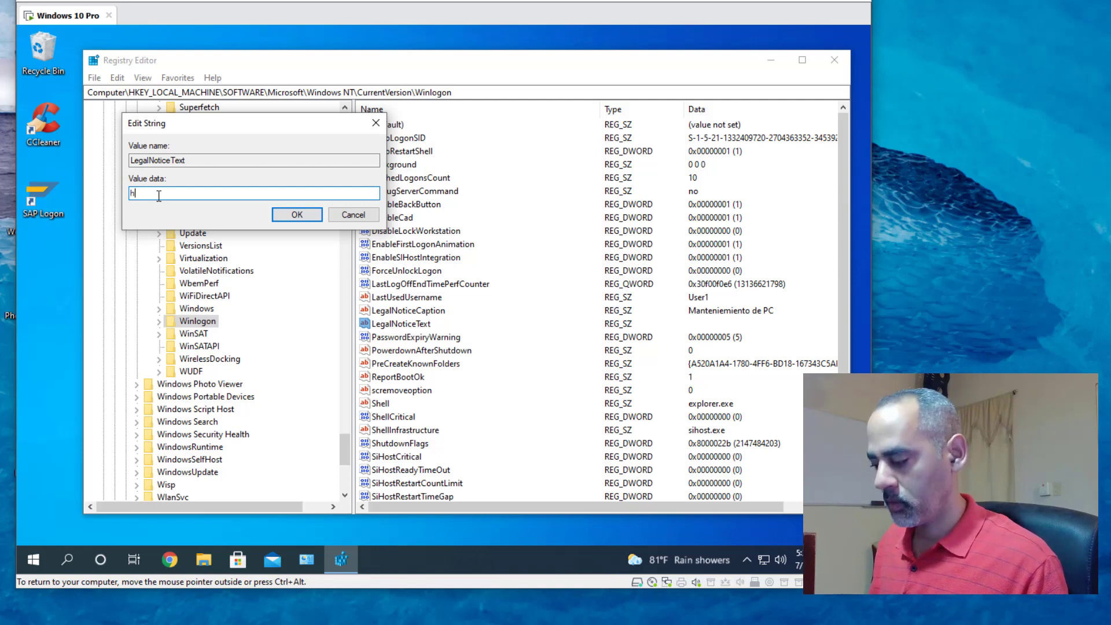
type("Hola")
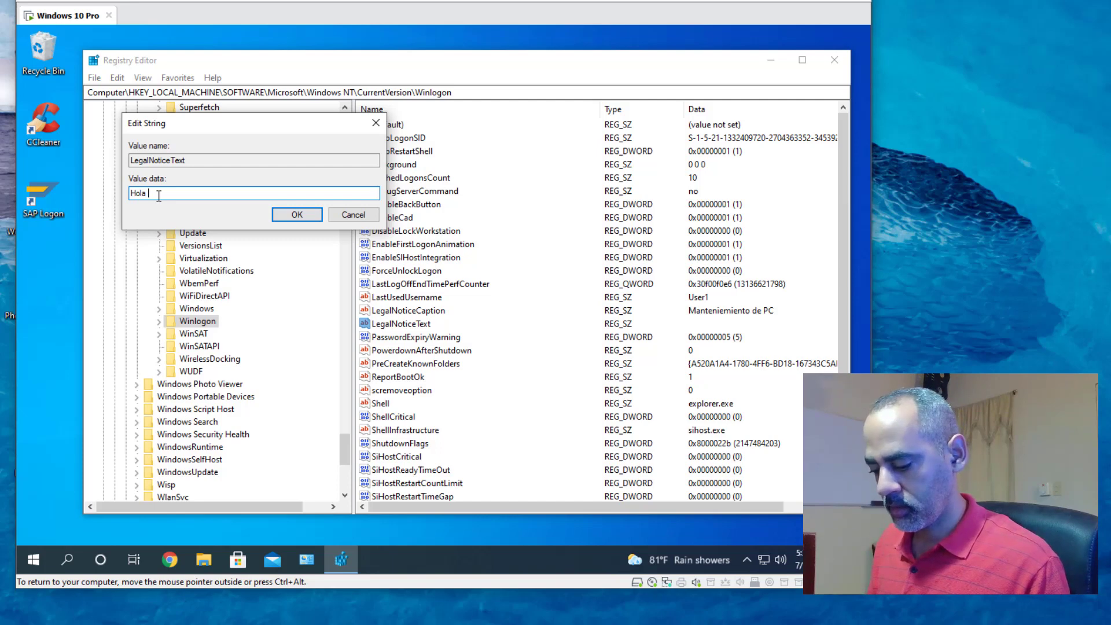
type(" Amigos")
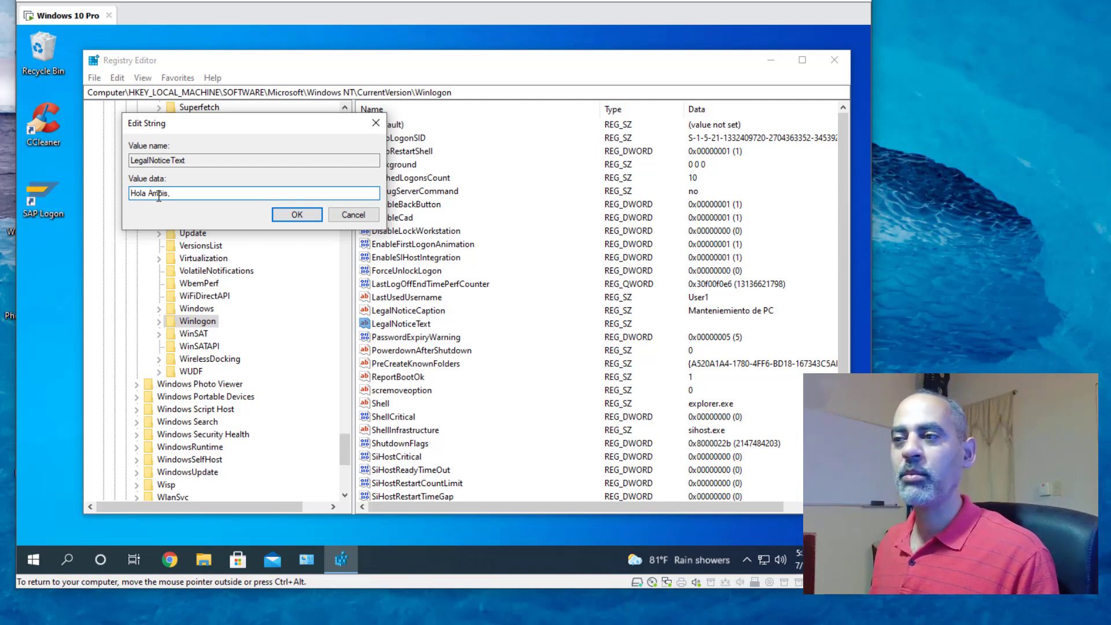
type(", deb")
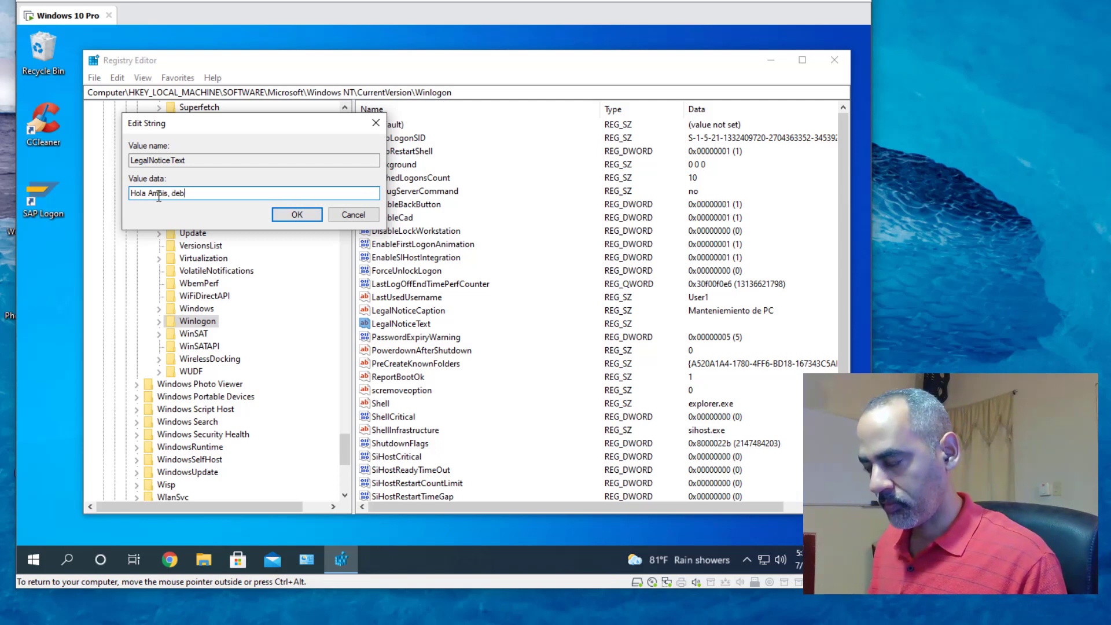
type("es hacer una")
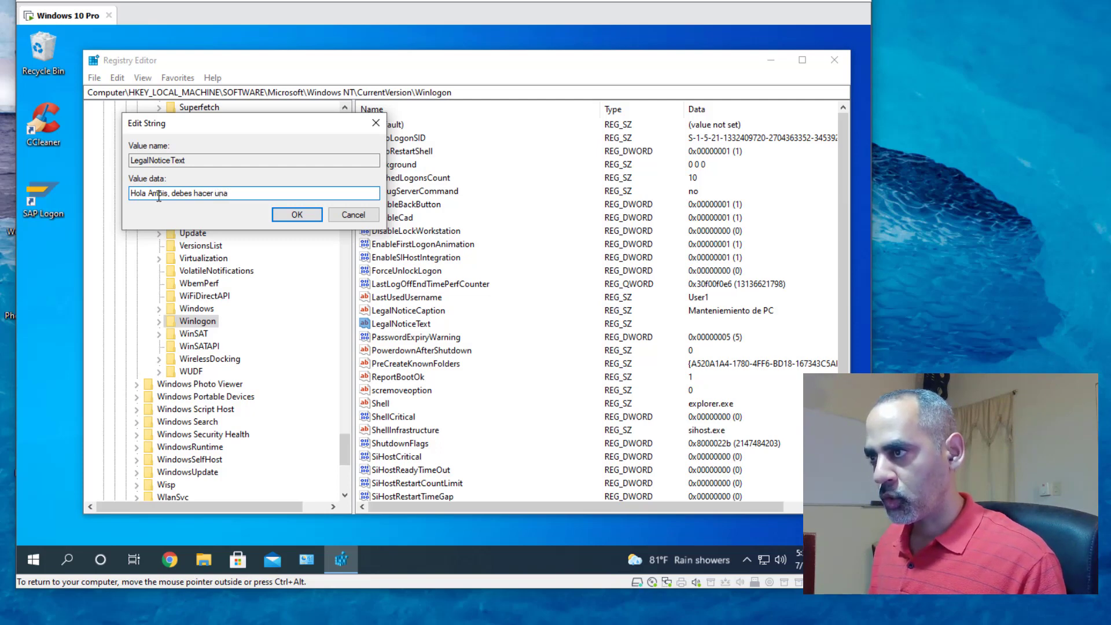
key("BackSpace")
type("bac")
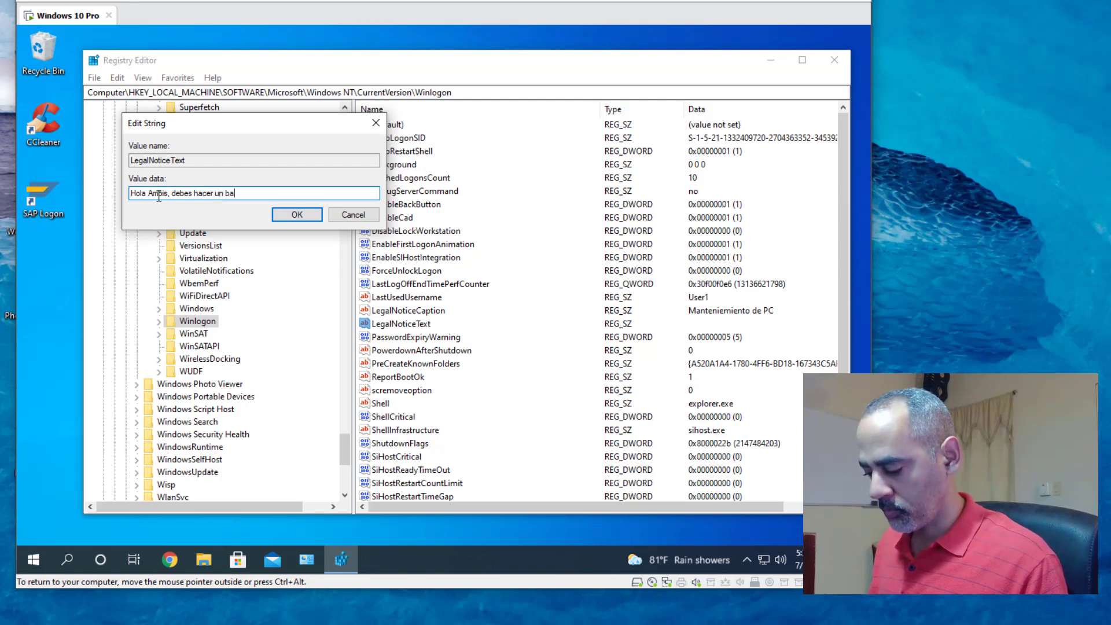
type("kup")
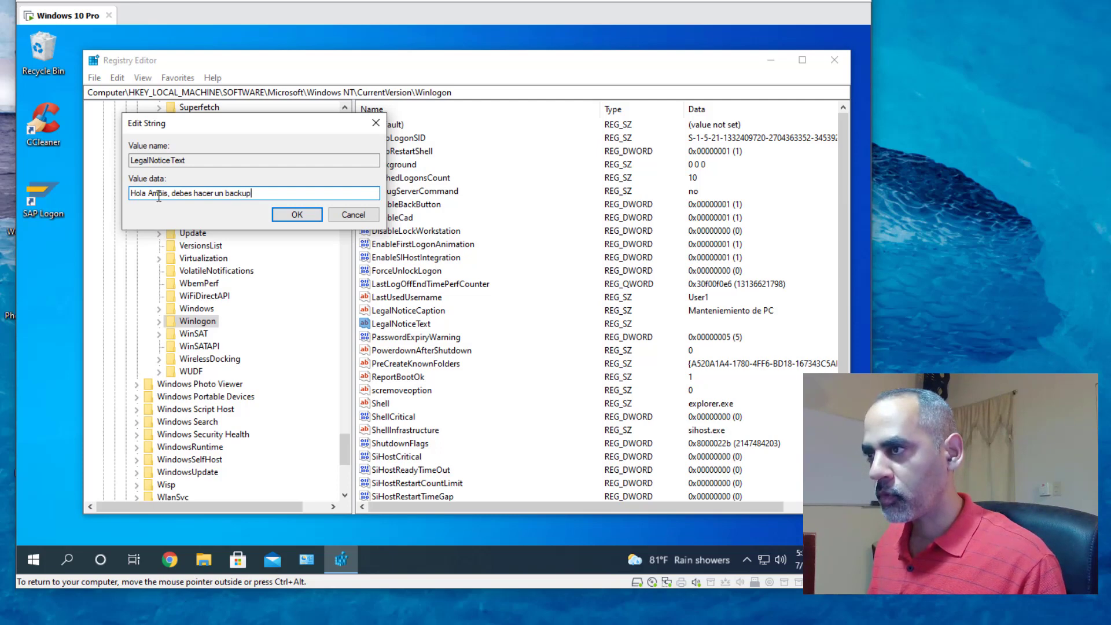
type(" de ma ")
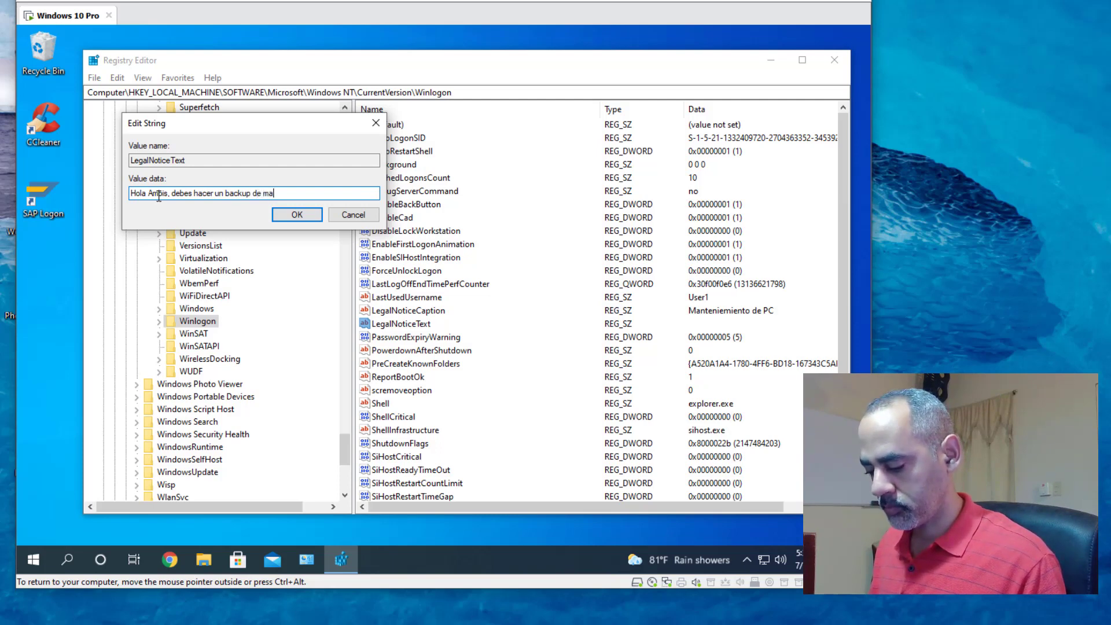
type("Base de")
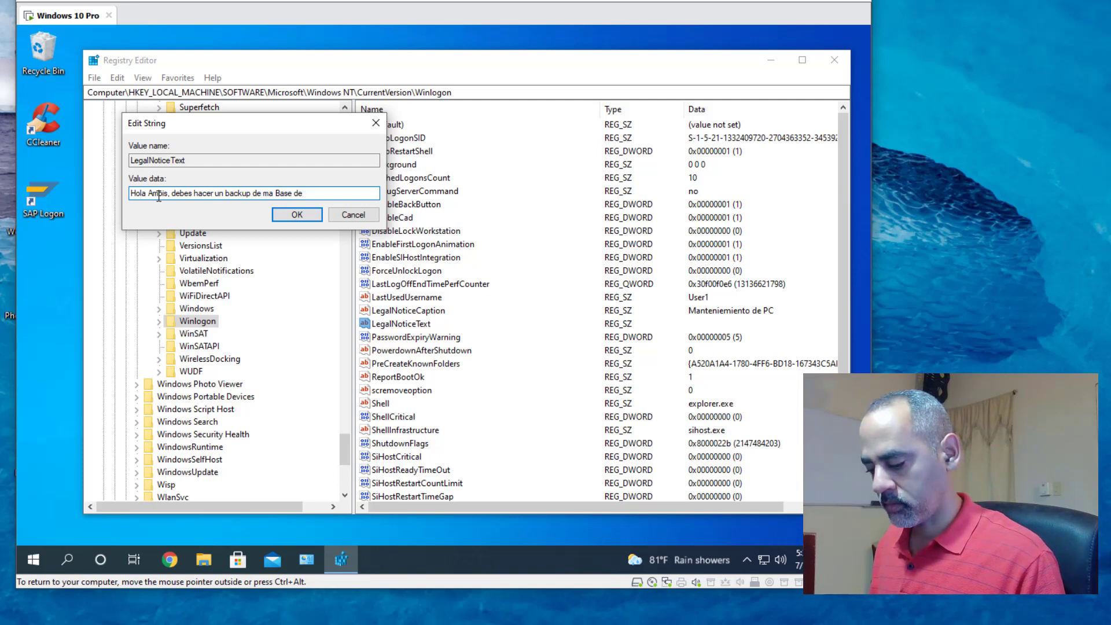
type(" Datos")
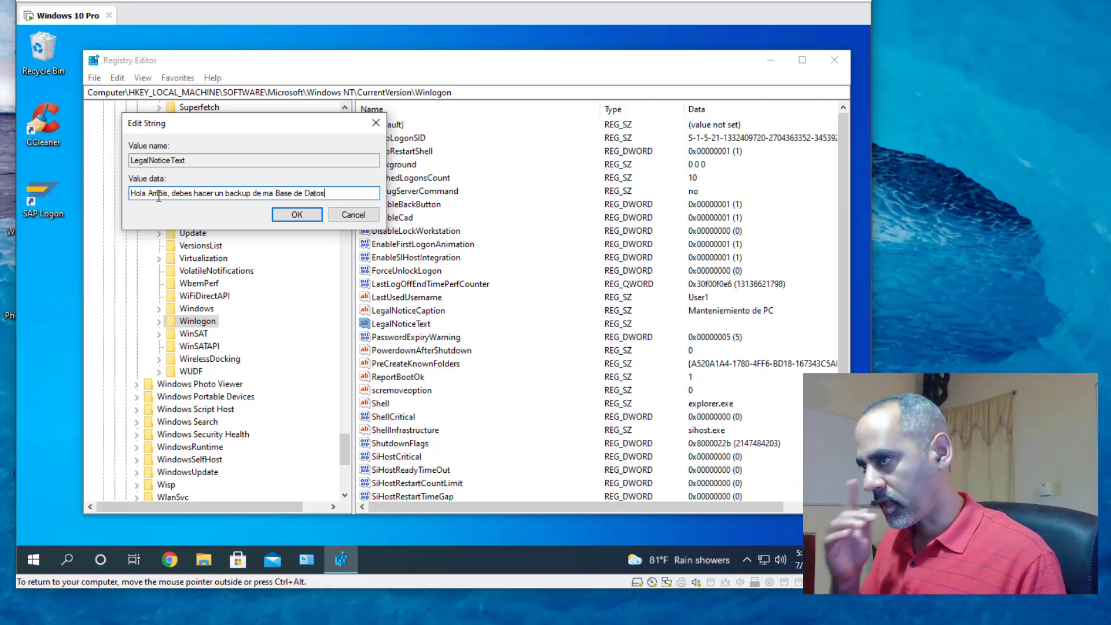
type(" de")
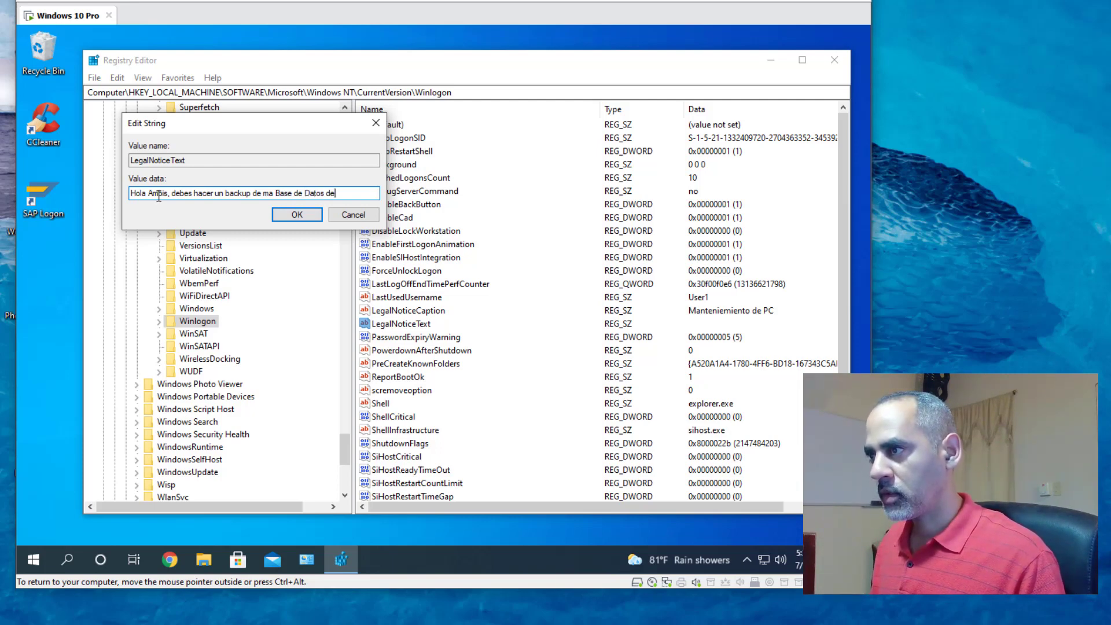
type(" Un")
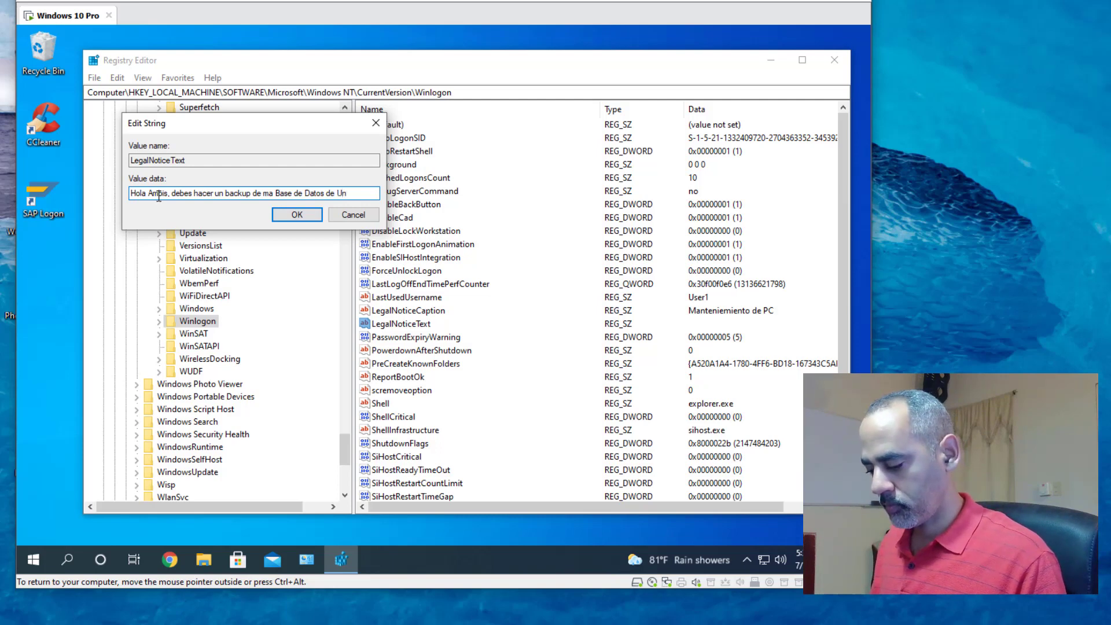
type("rgenc")
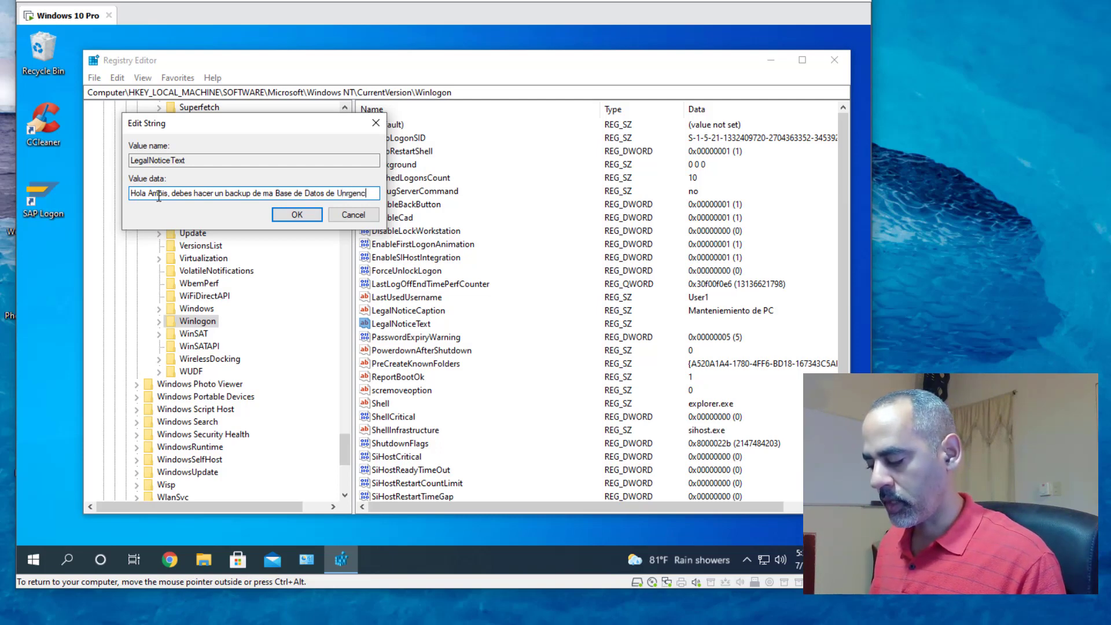
type("ia")
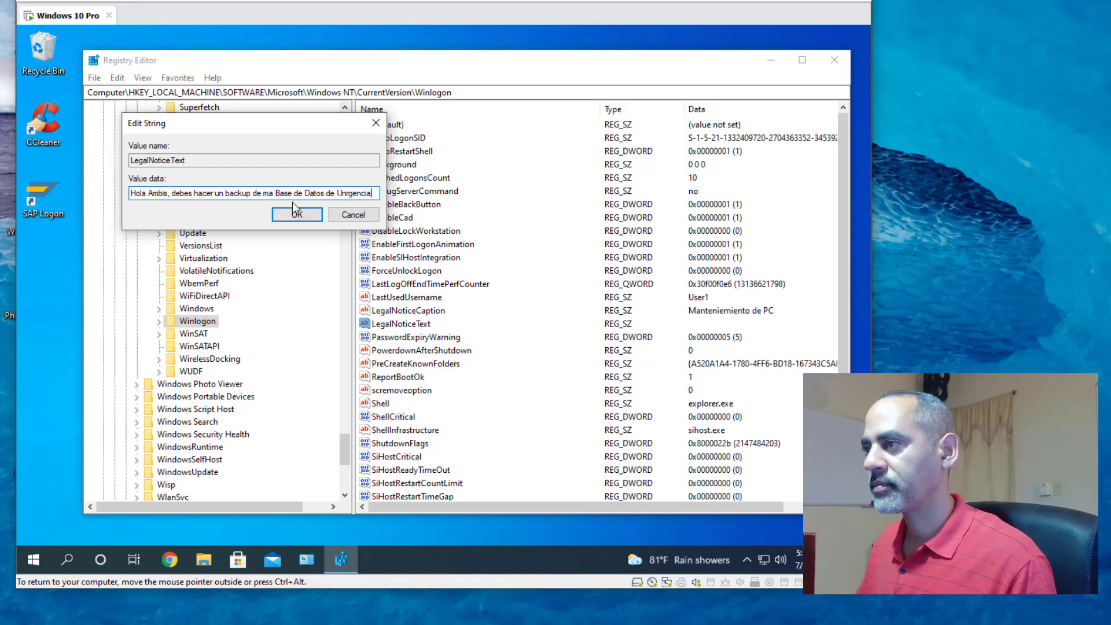
left_click(343, 193)
key("BackSpace")
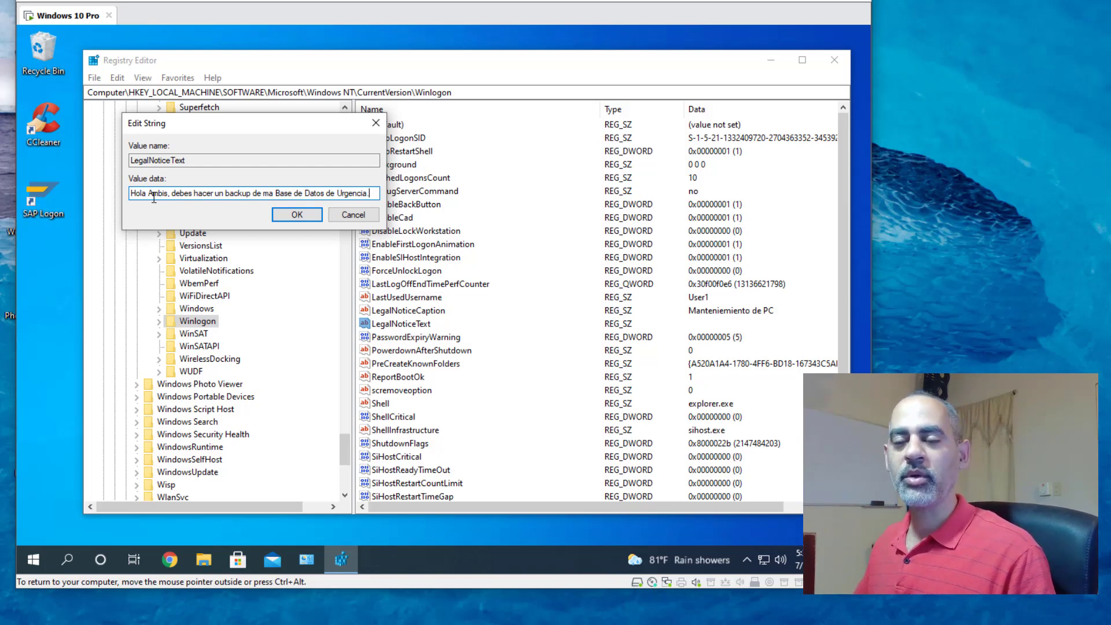
type(".")
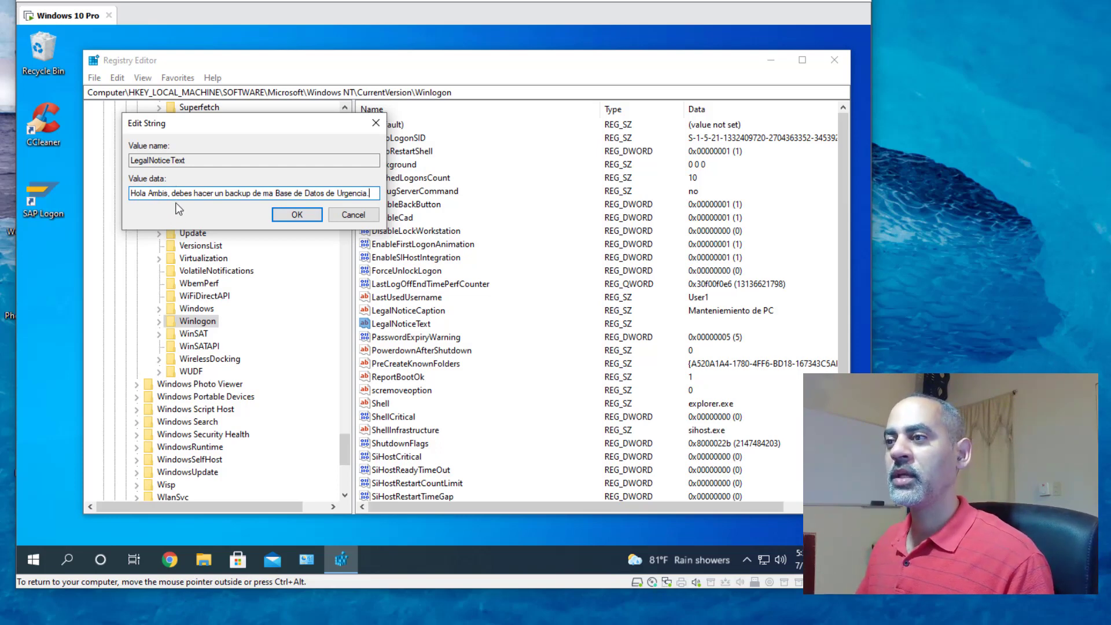
left_click(267, 192)
key("Delete")
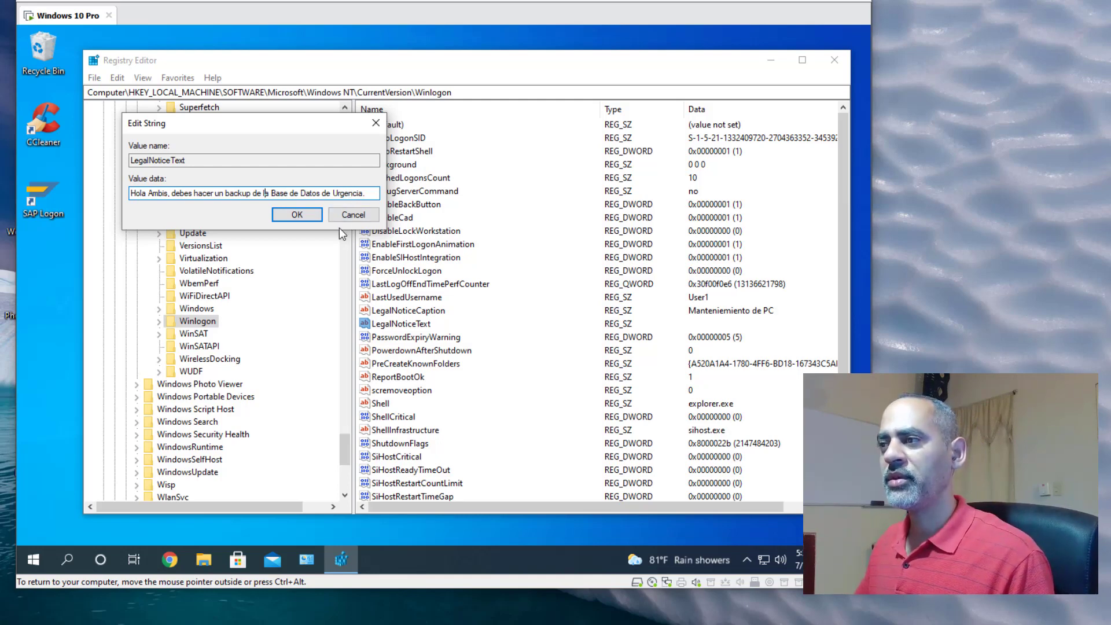
left_click(297, 215)
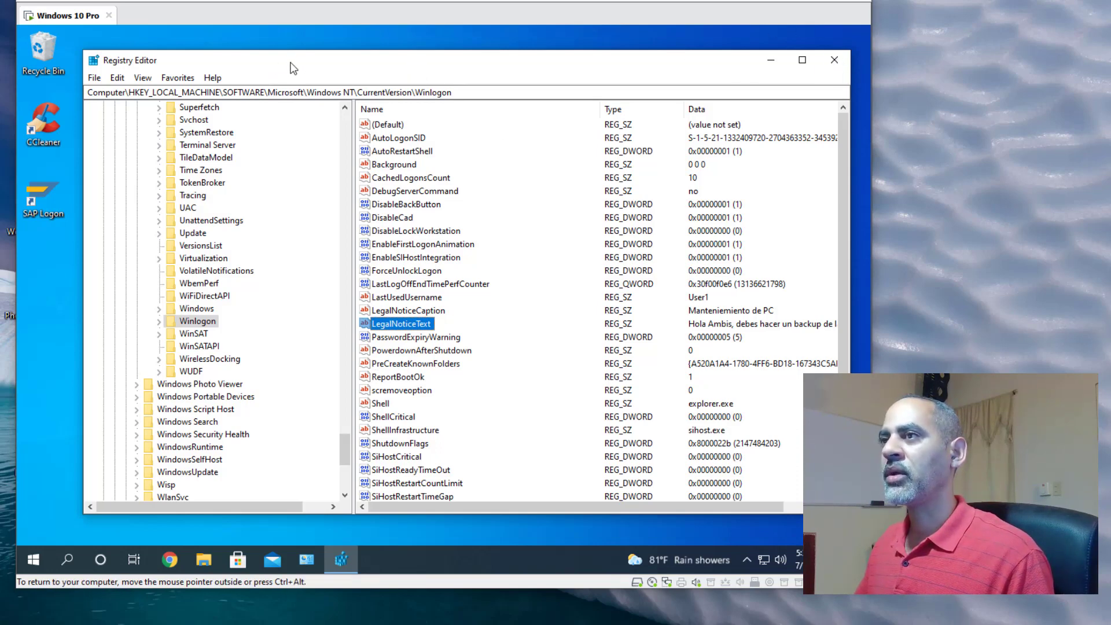
Refresh the registry view and close the Registry Editor
left_click(119, 79)
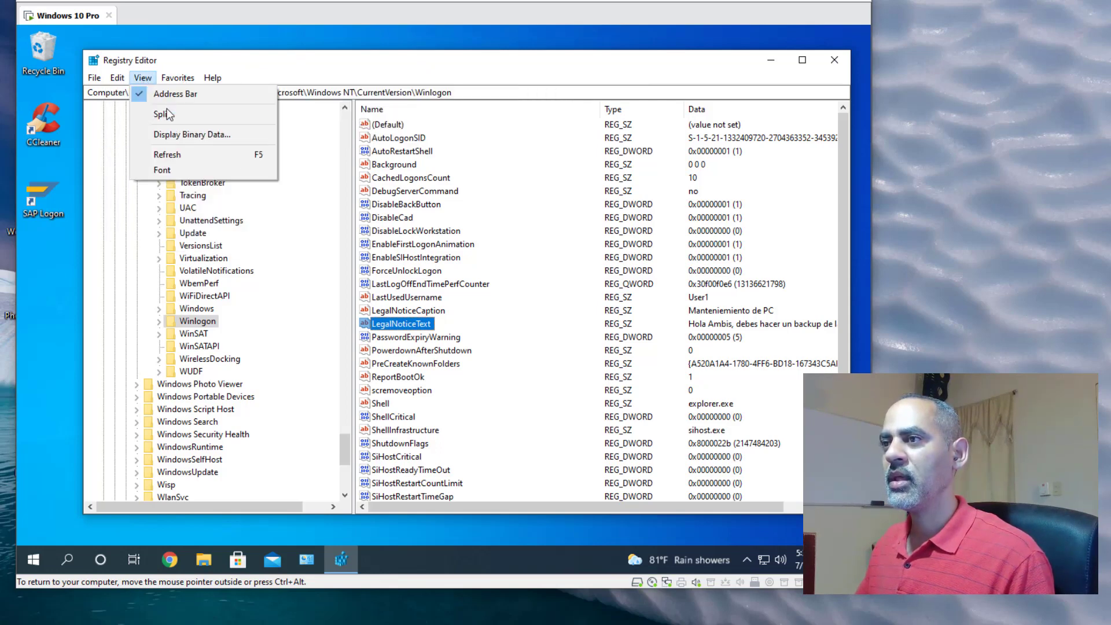
left_click(174, 155)
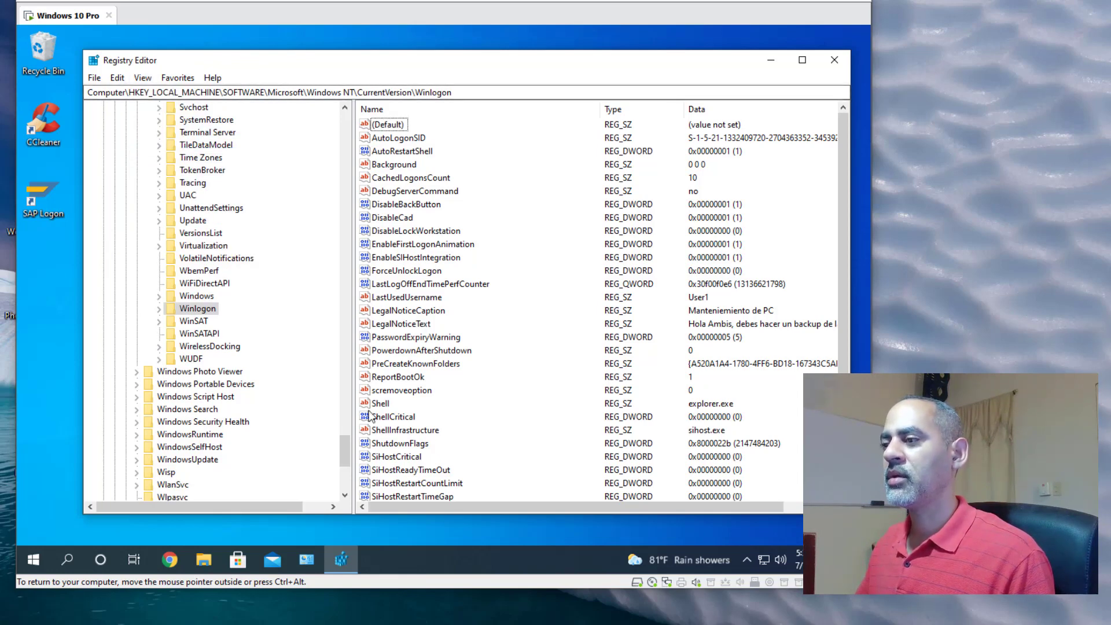
left_click(833, 61)
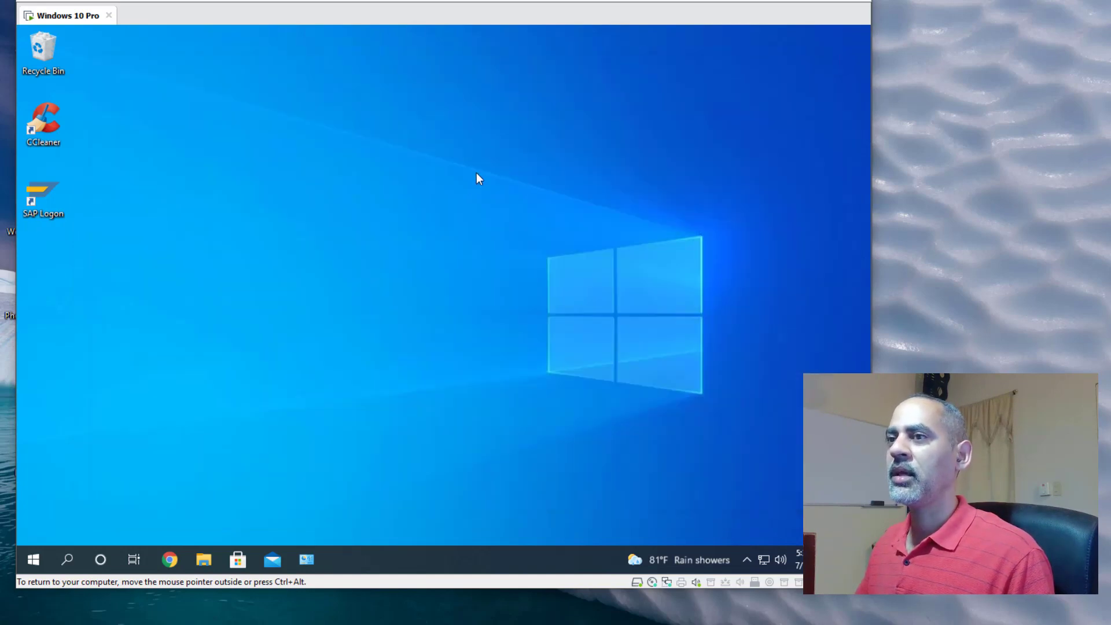
Restart the Windows 10 virtual machine to test the logon notice
left_click(33, 559)
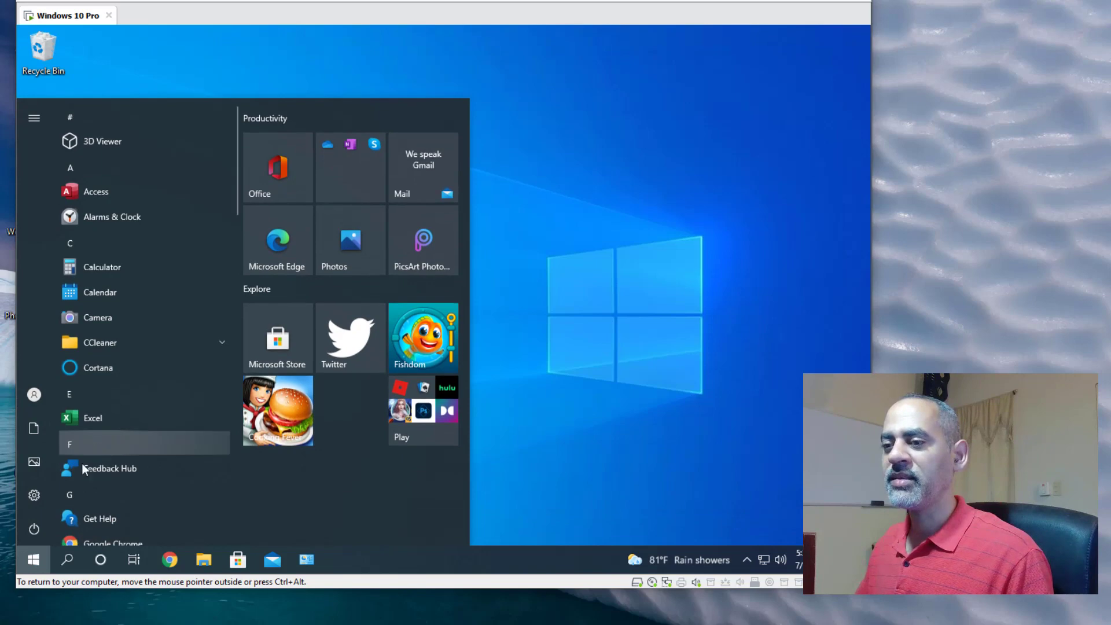
left_click(38, 528)
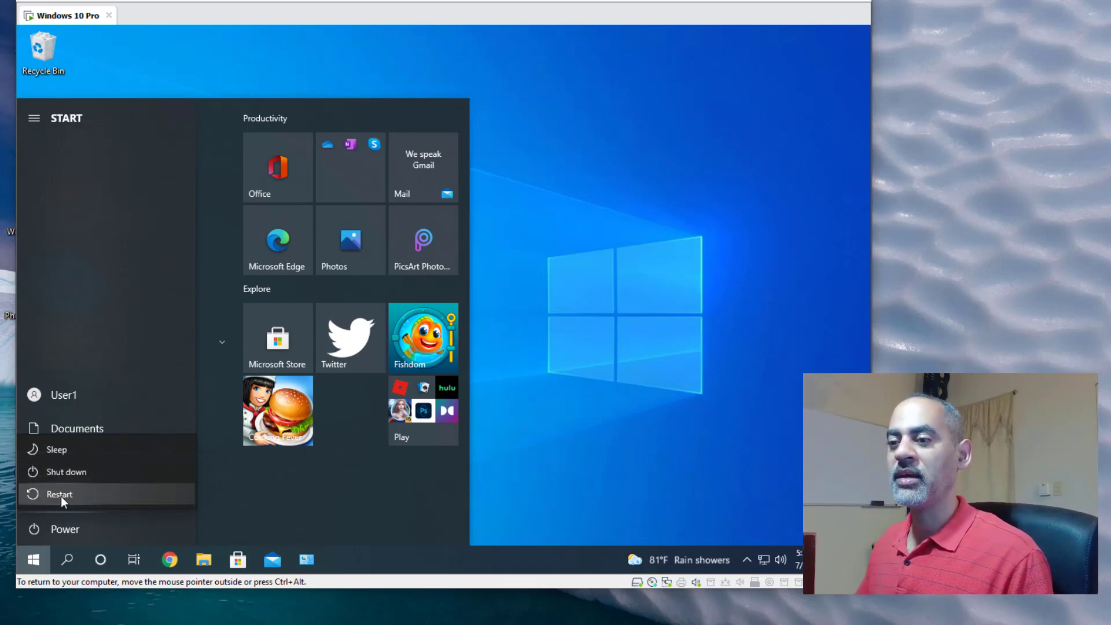
left_click(61, 495)
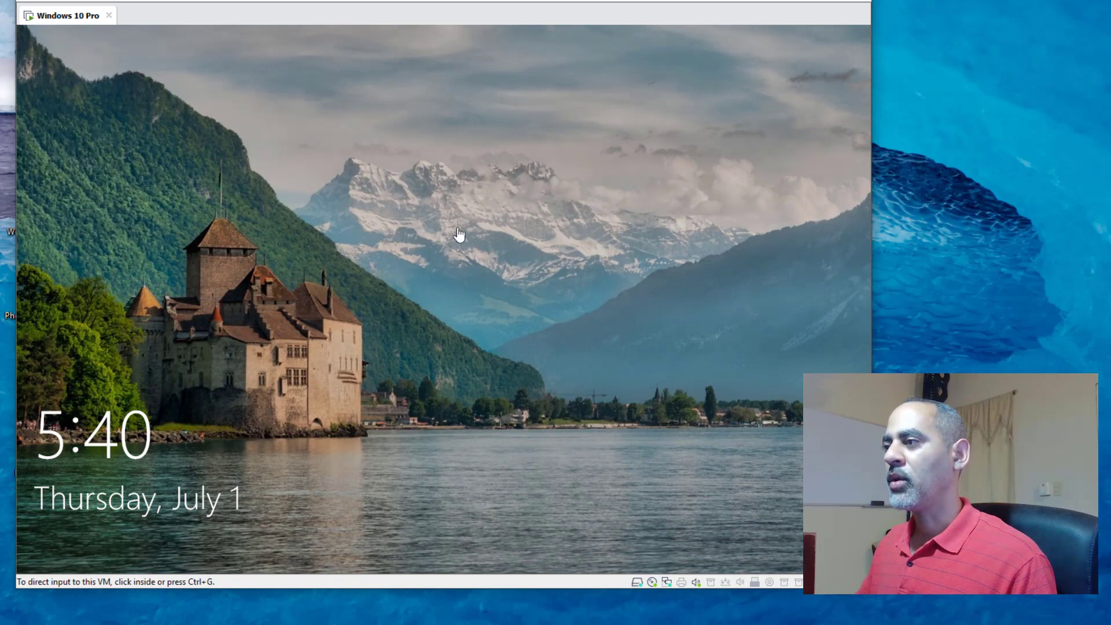
Dismiss the lock screen, acknowledge the logon notice and sign in to the User1 account with the account password
left_click(428, 235)
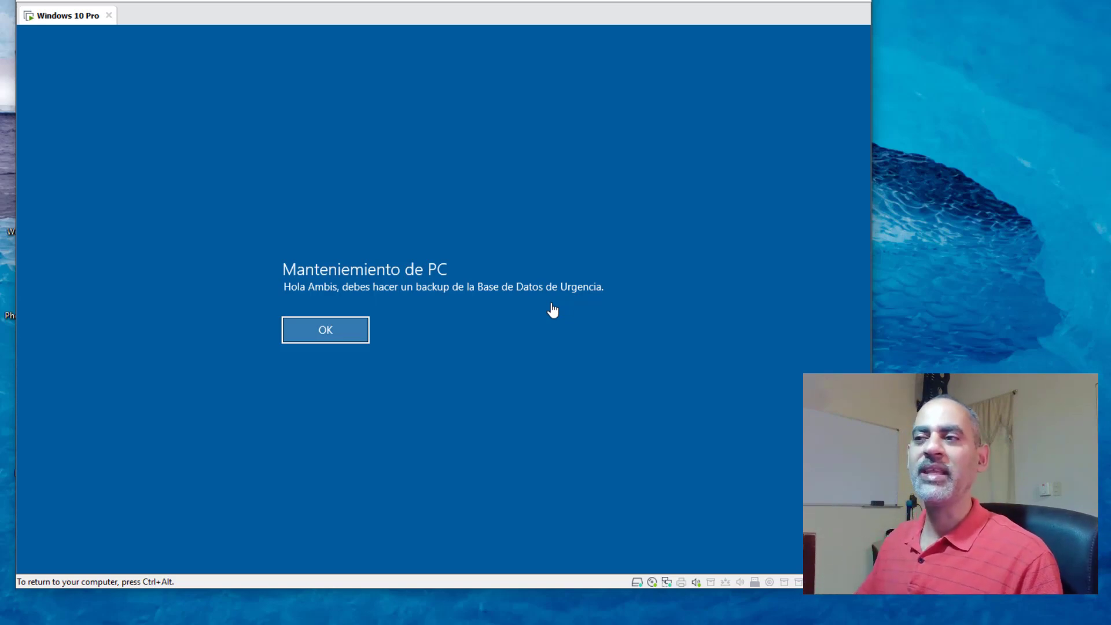
left_click(326, 337)
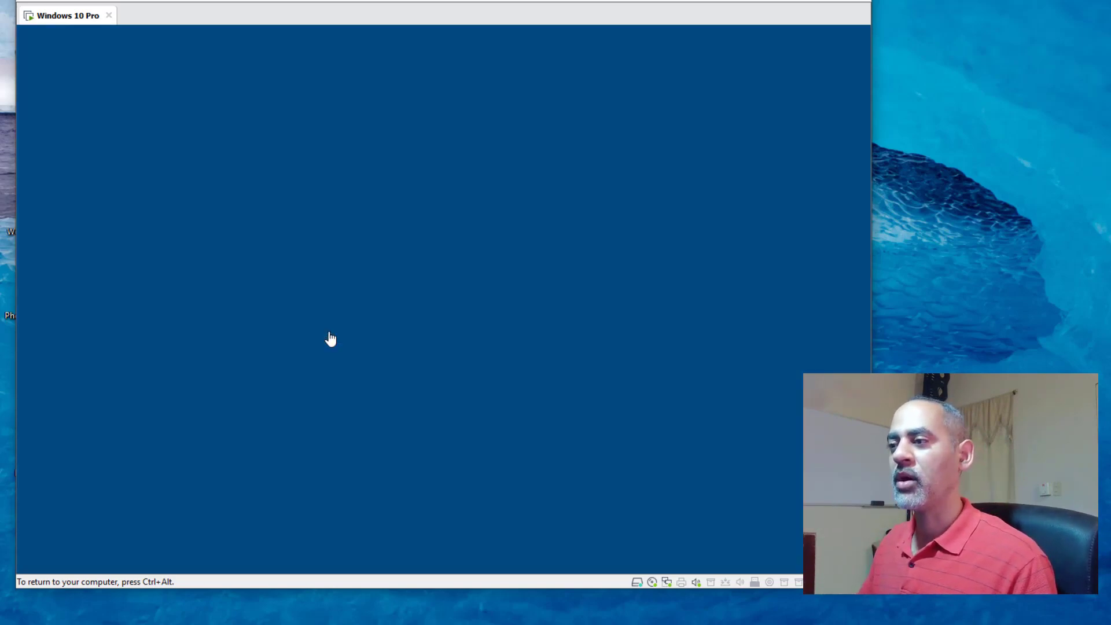
type("****")
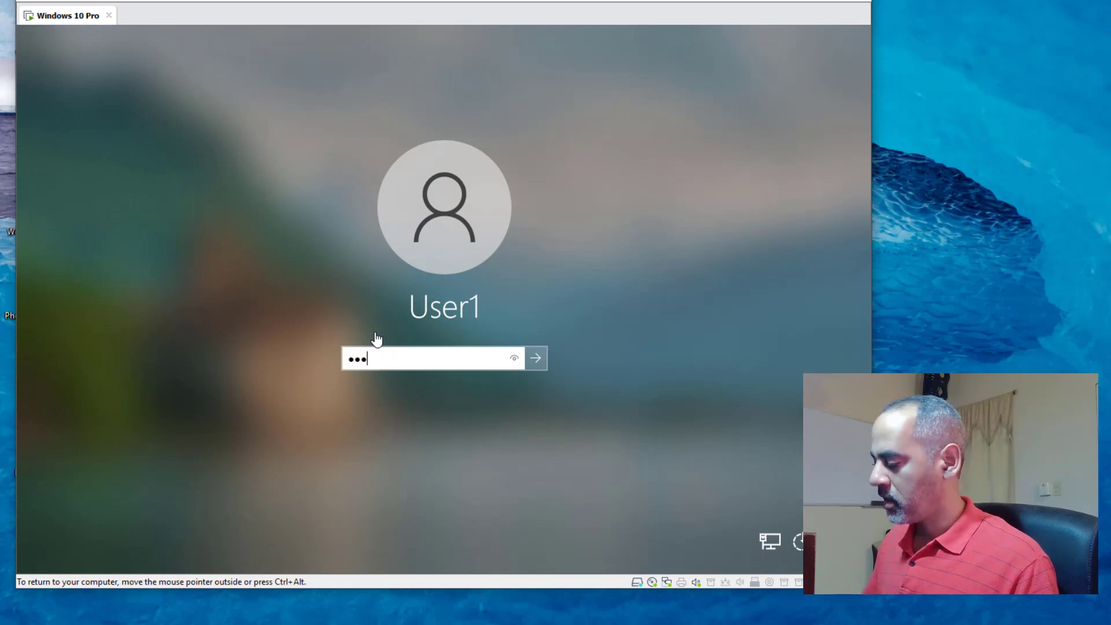
key("Return")
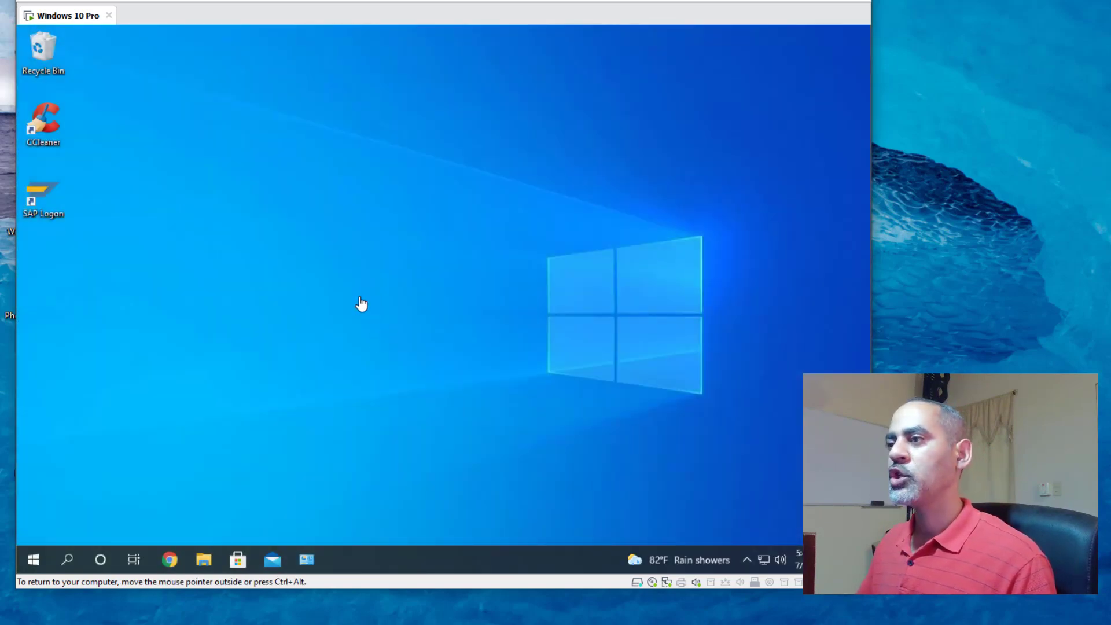